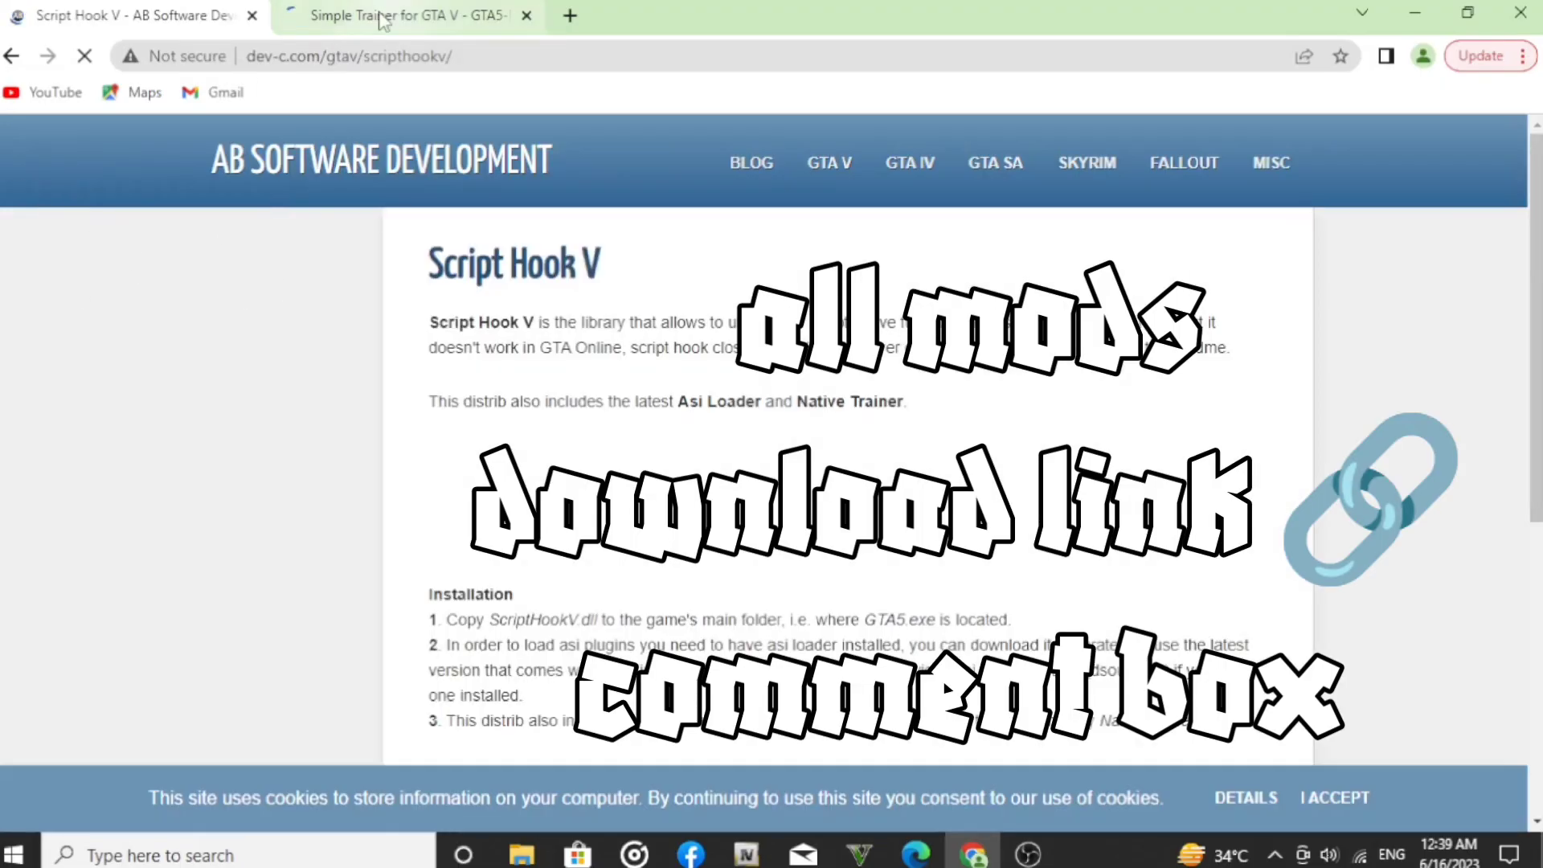
Step: Open the Simple Trainer 14.6 (current) download page from its All Versions list
left_click(404, 14)
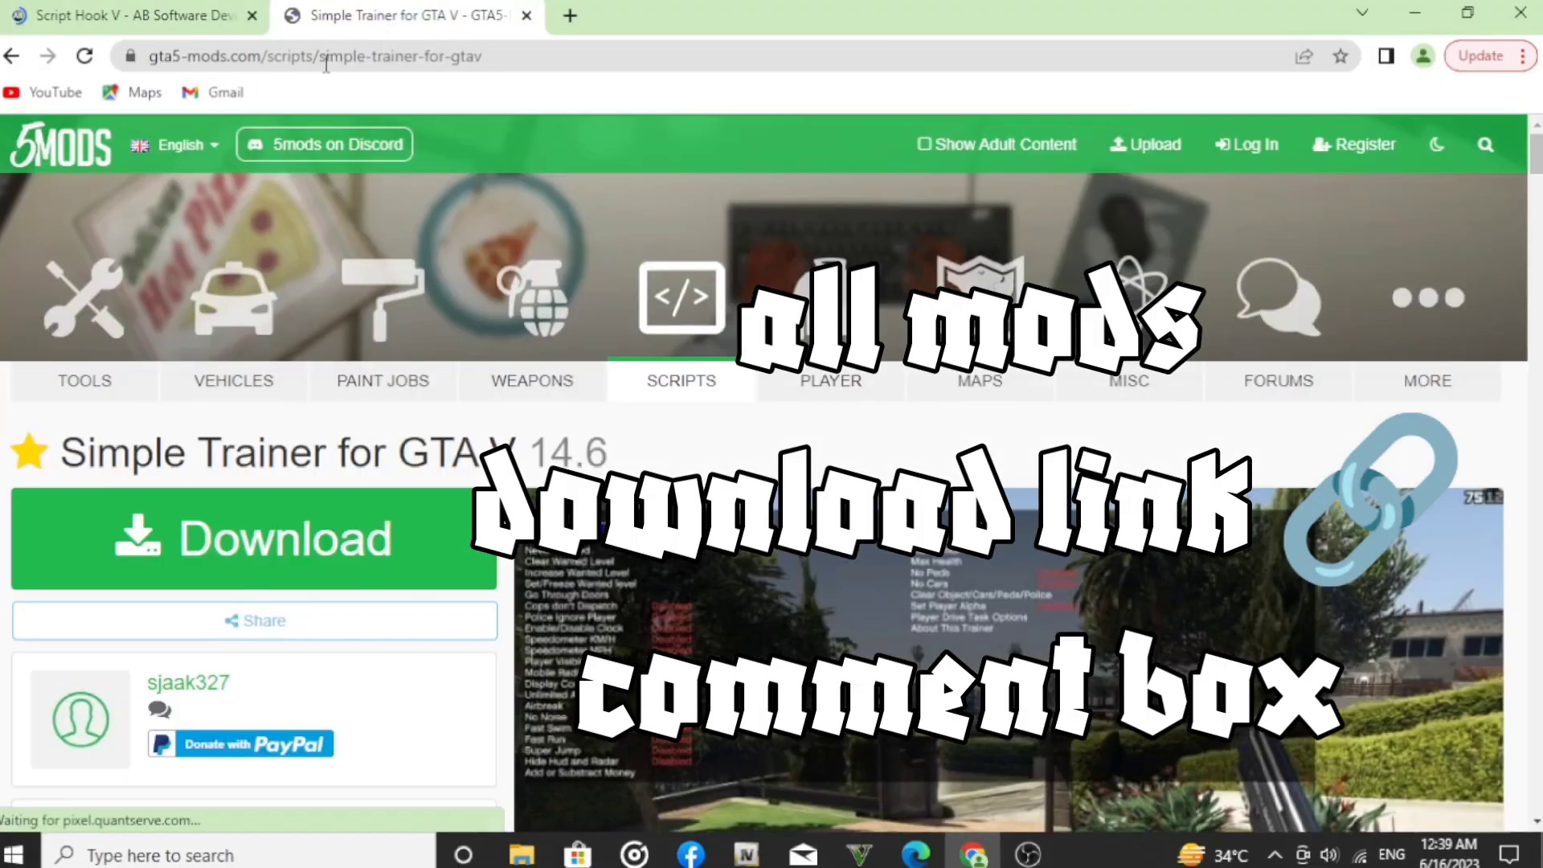
scroll(772, 543, "down", 3)
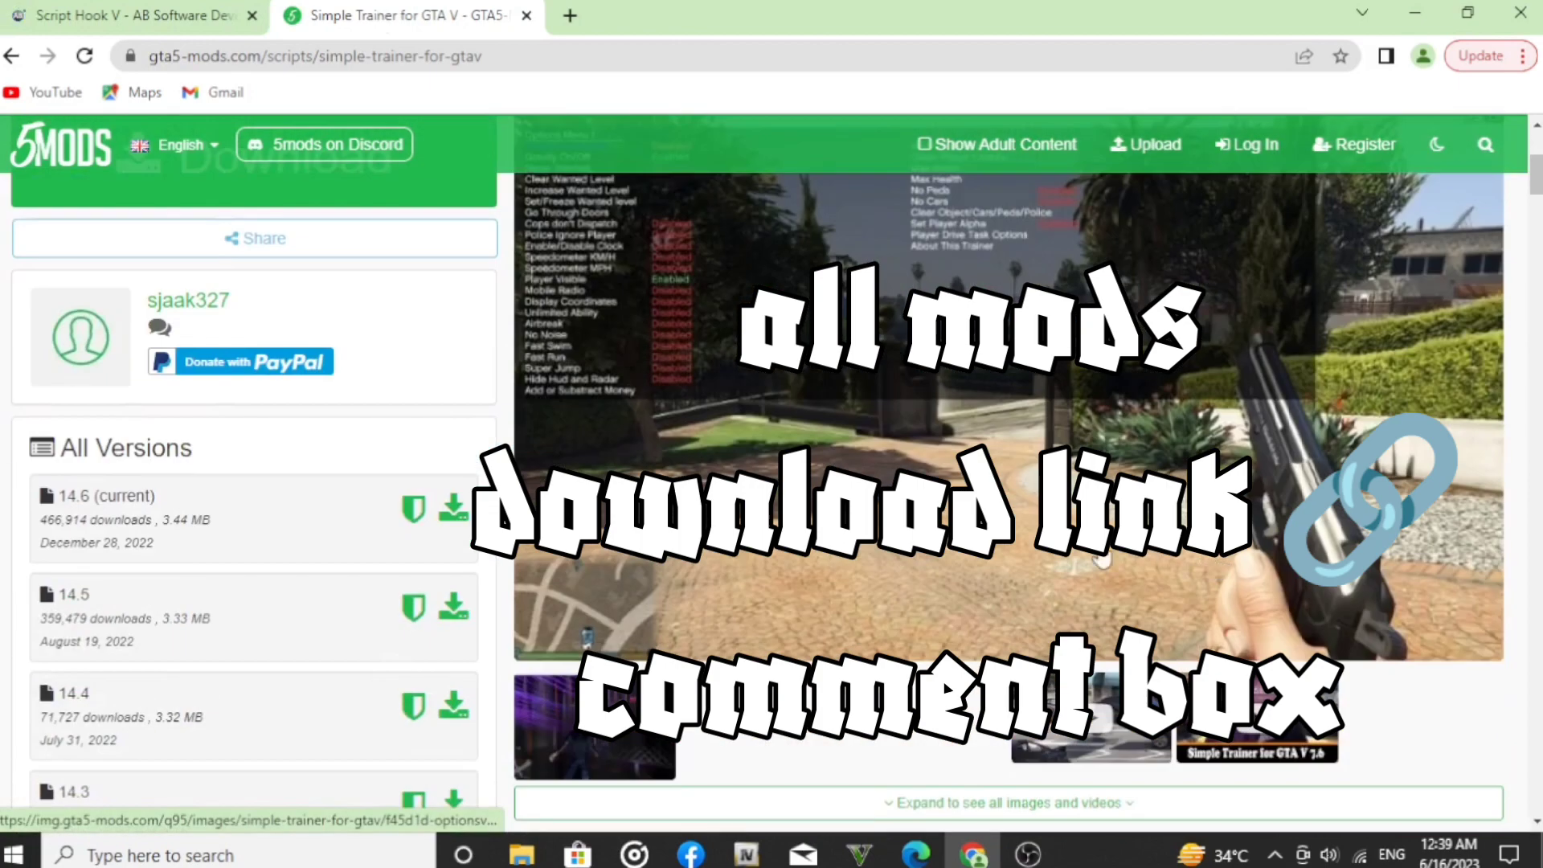
scroll(772, 483, "down", 3)
scroll(376, 344, "up", 3)
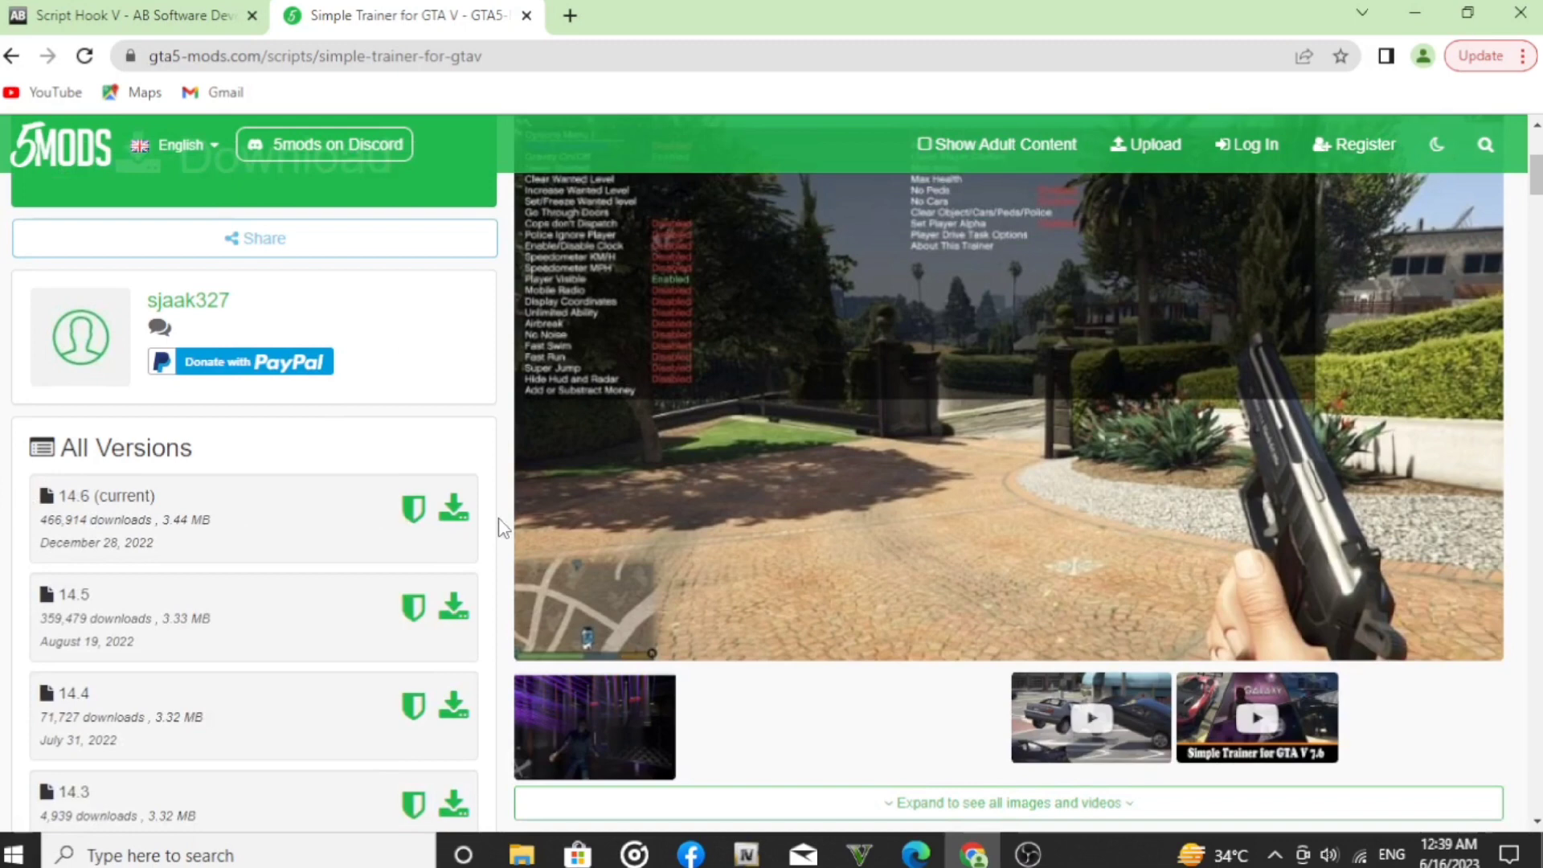
left_click(453, 508)
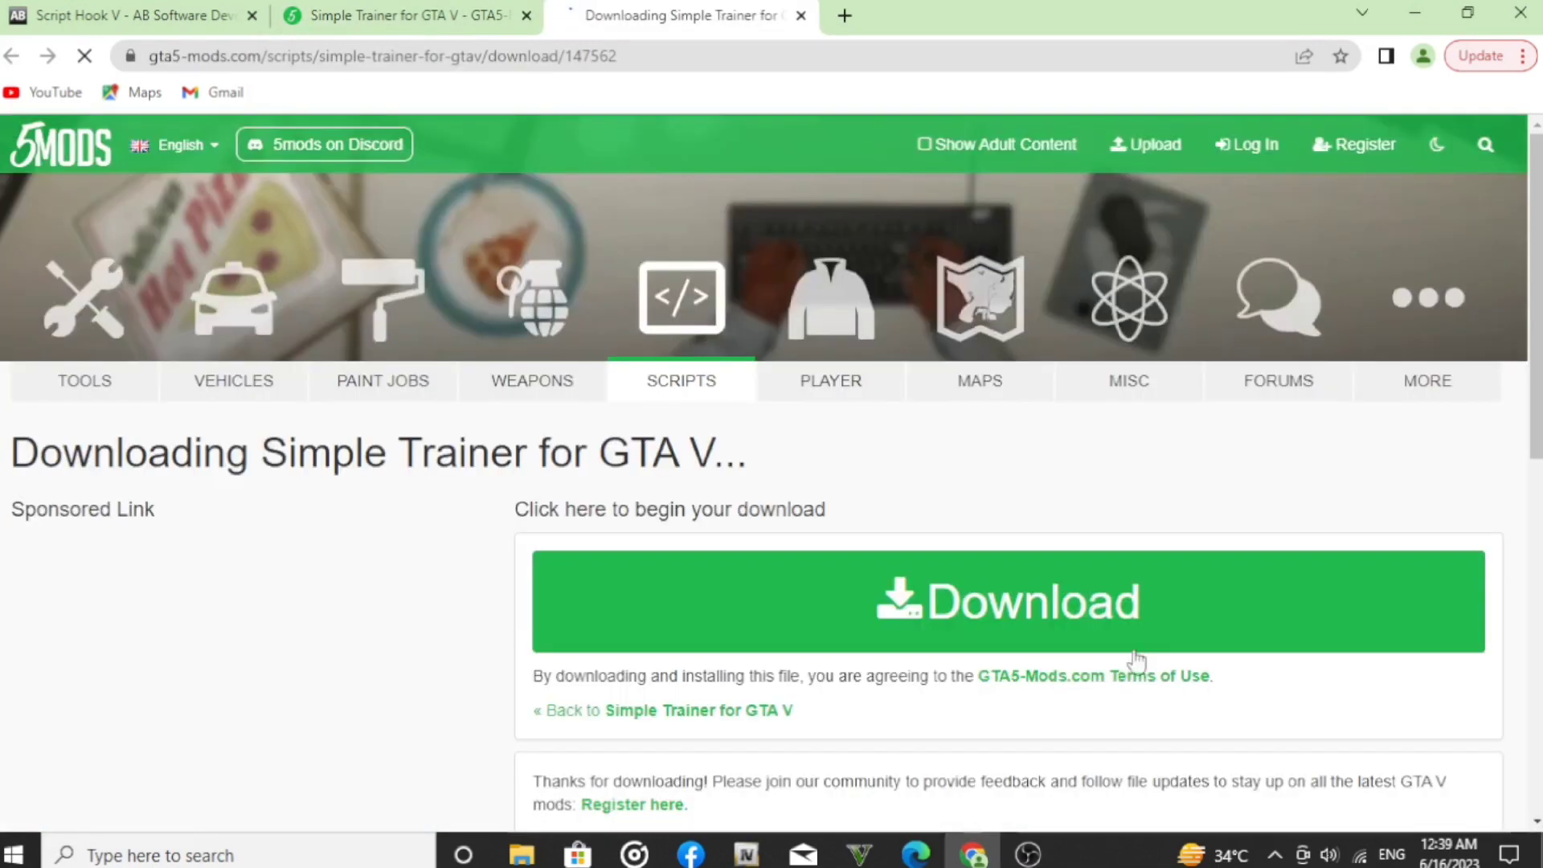
Step: Download the 382dca-TrainerV.rar archive, briefly open it in WinRAR, then close it
right_click(1129, 596)
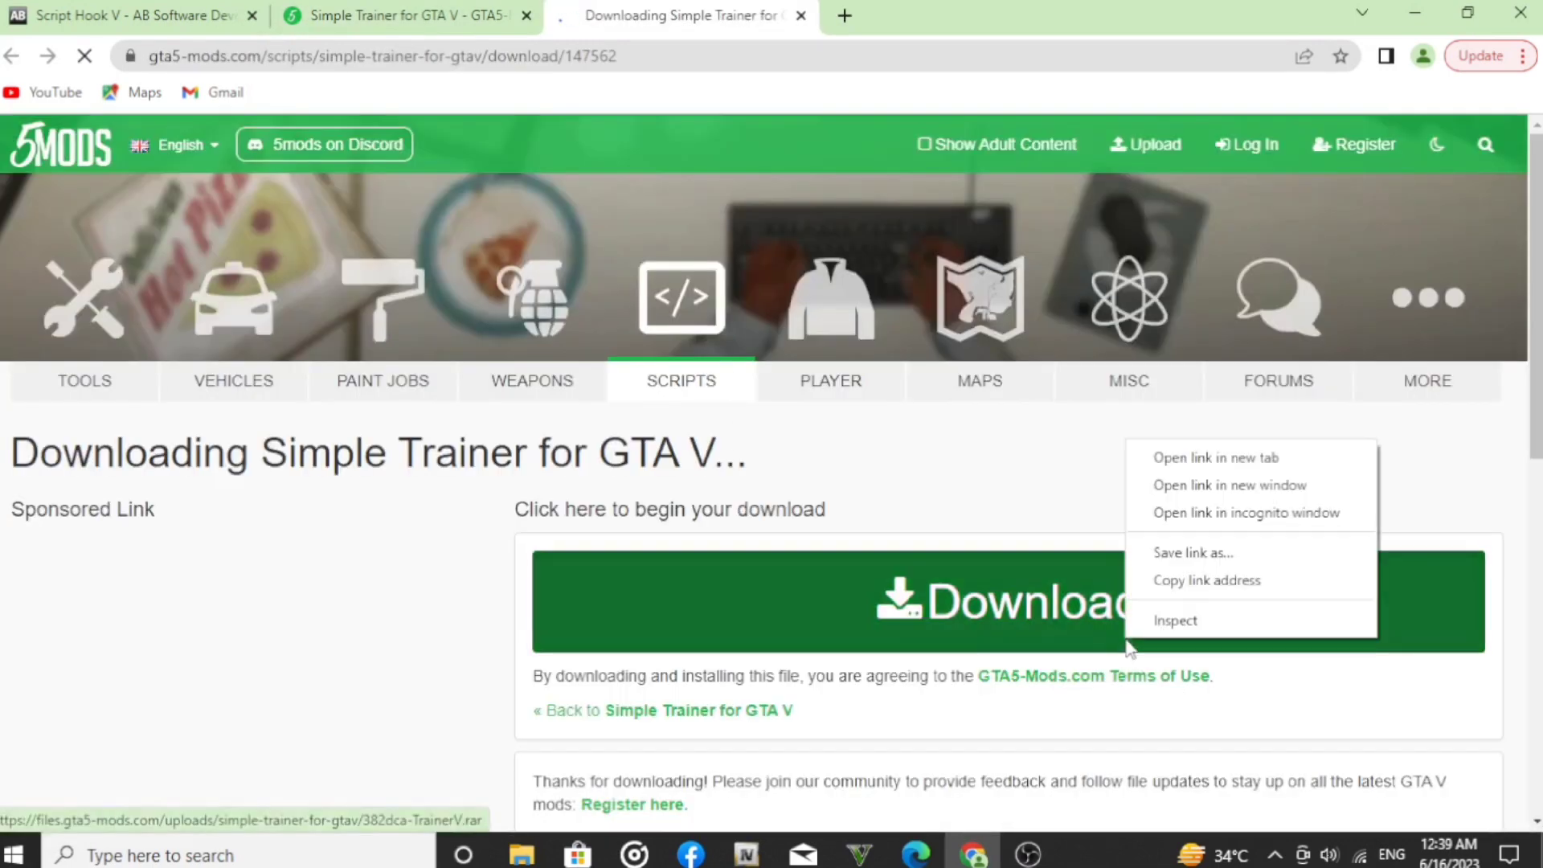
left_click(1008, 620)
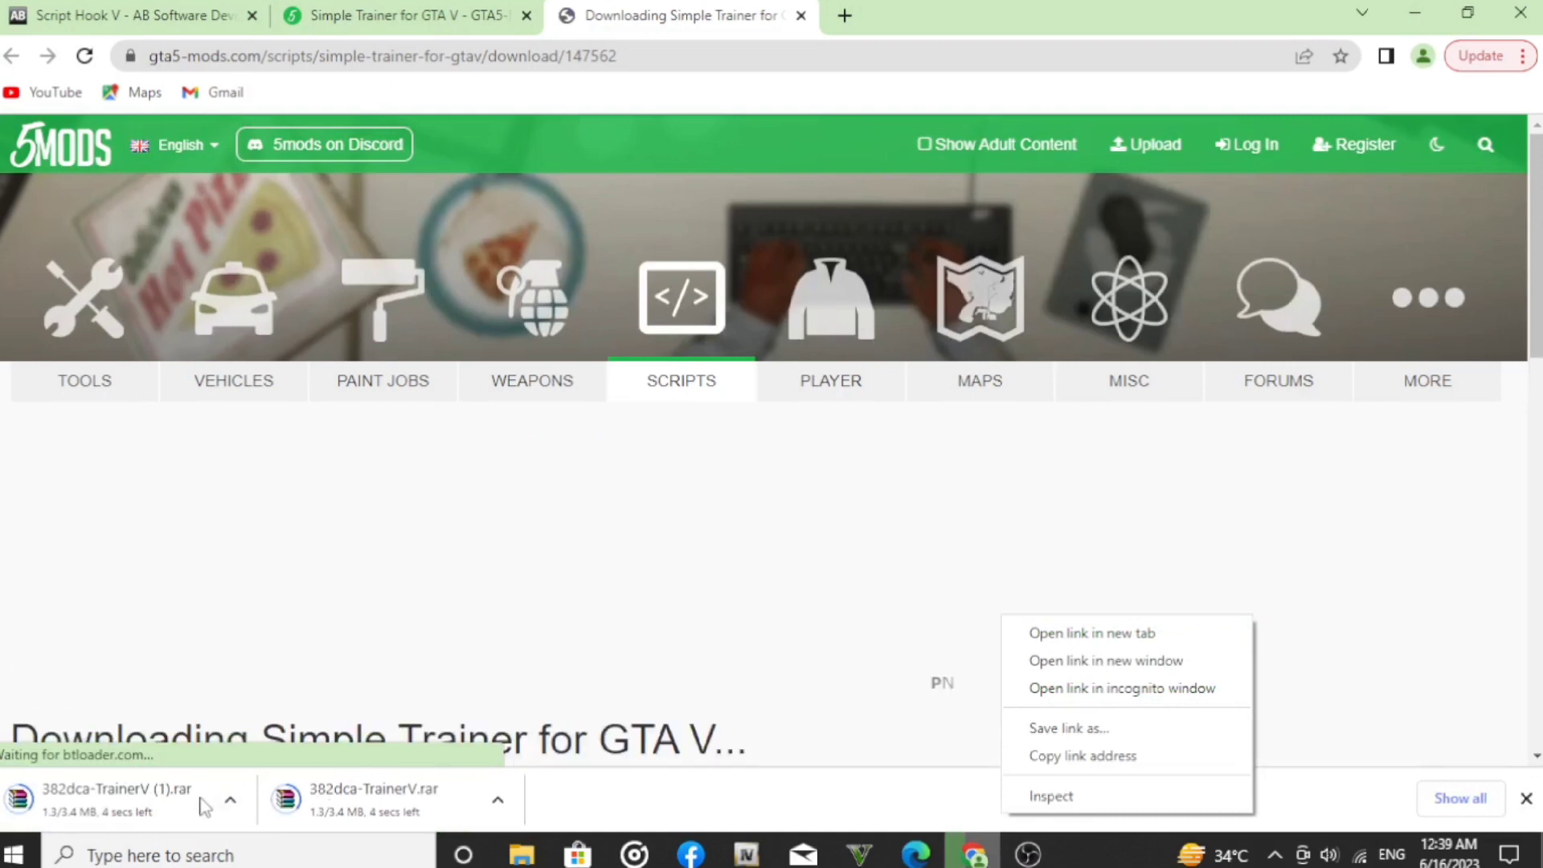
left_click(231, 800)
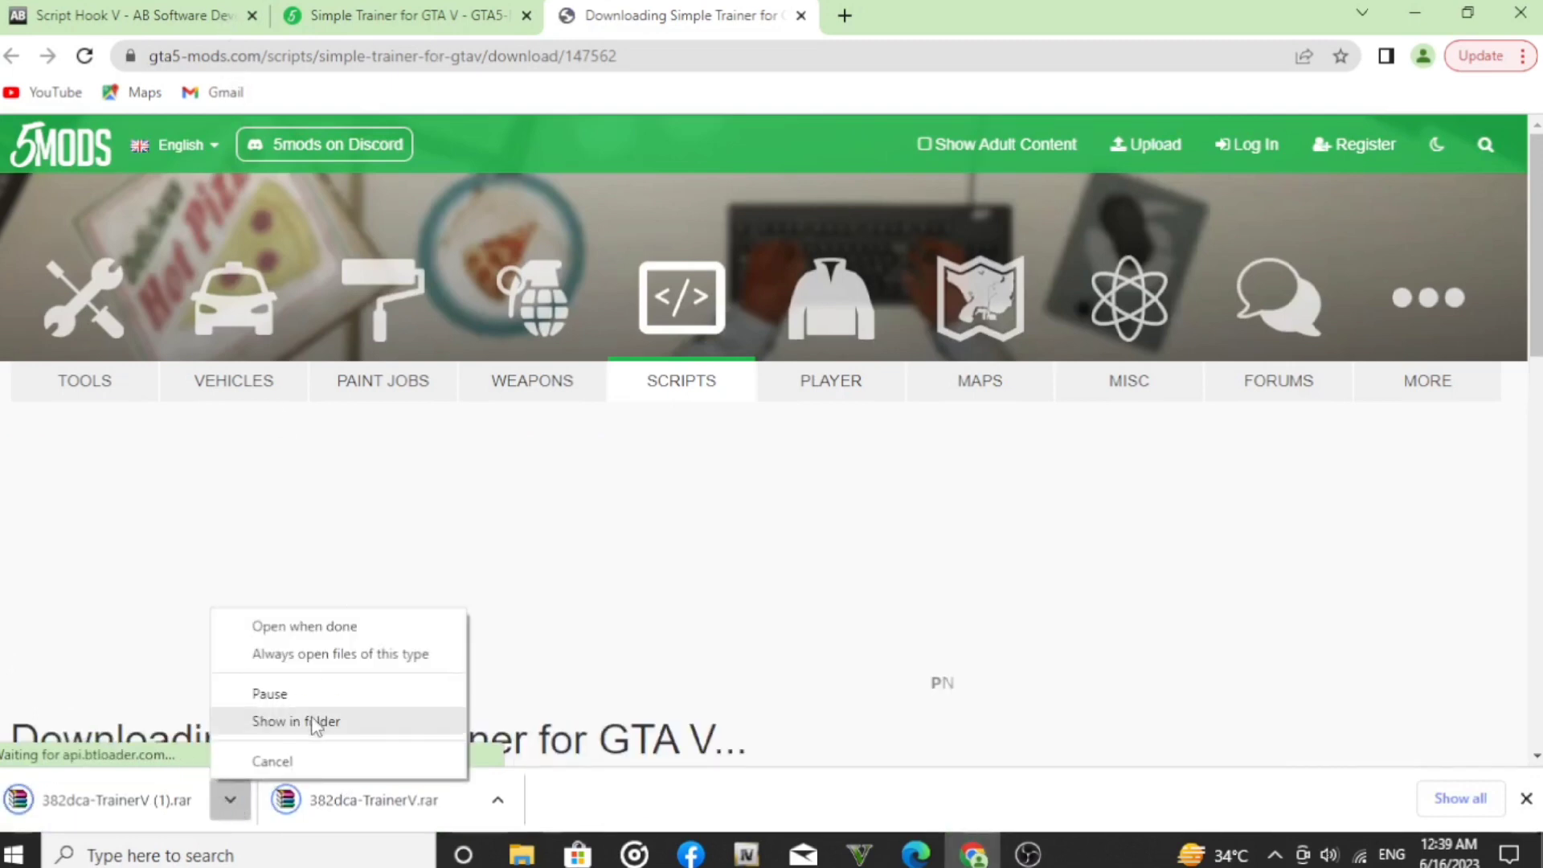
left_click(272, 761)
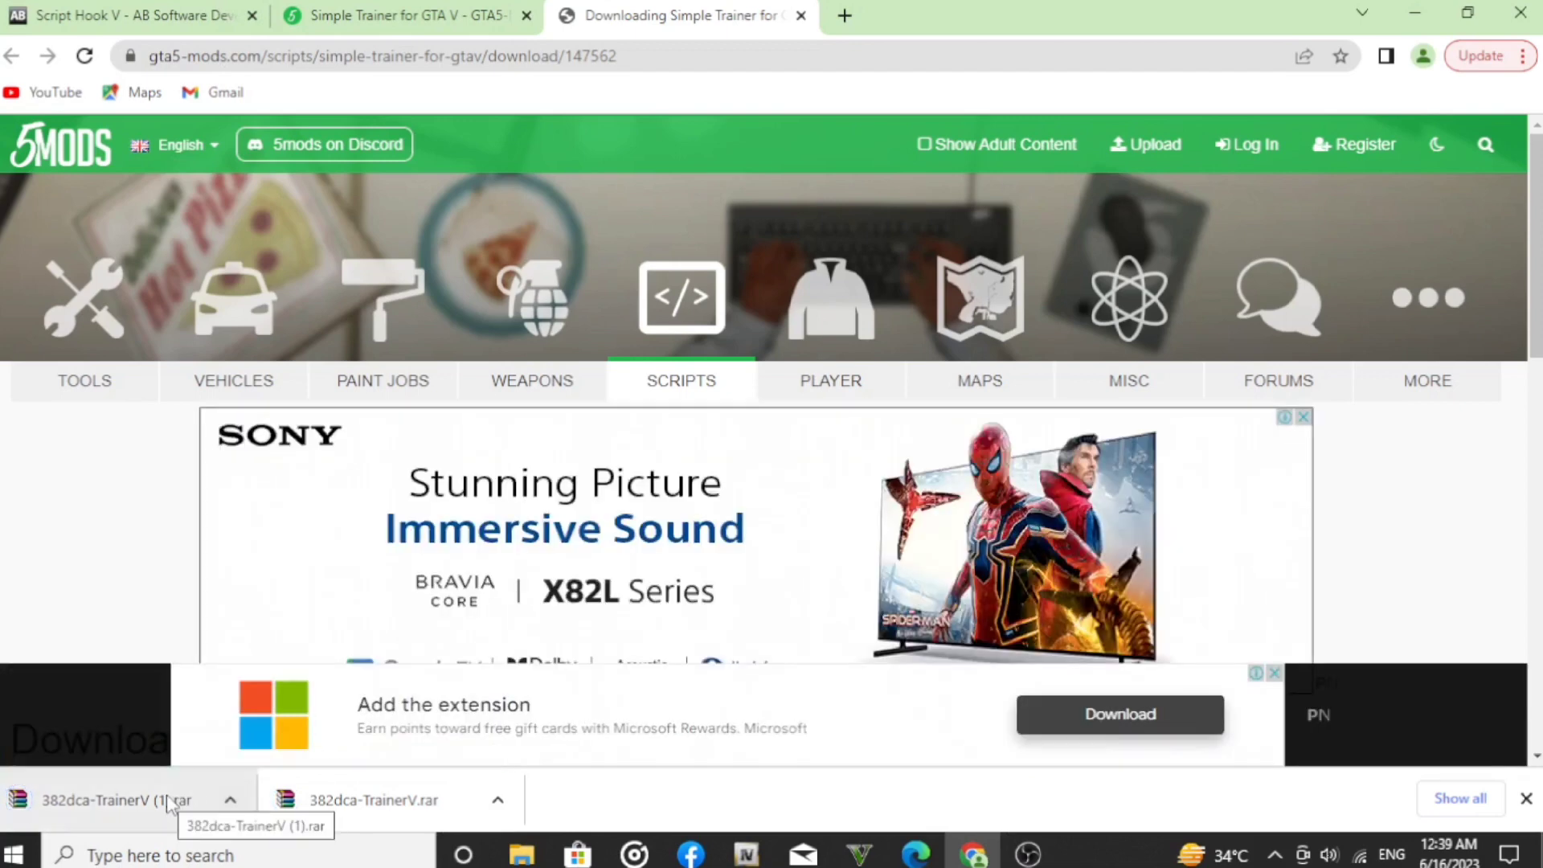
left_click(169, 806)
left_click(1196, 57)
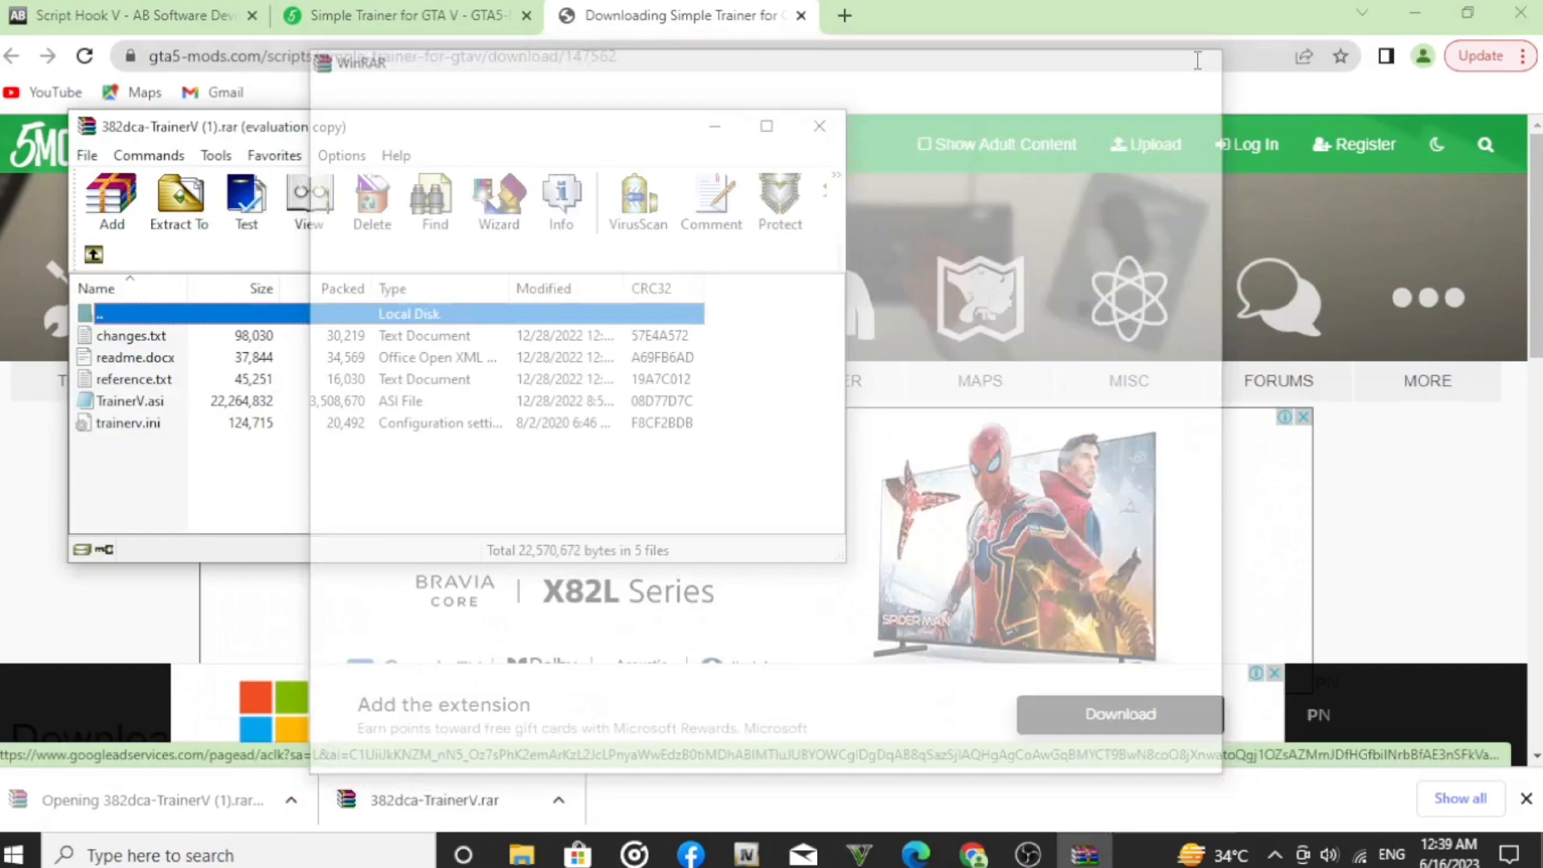
left_click(819, 126)
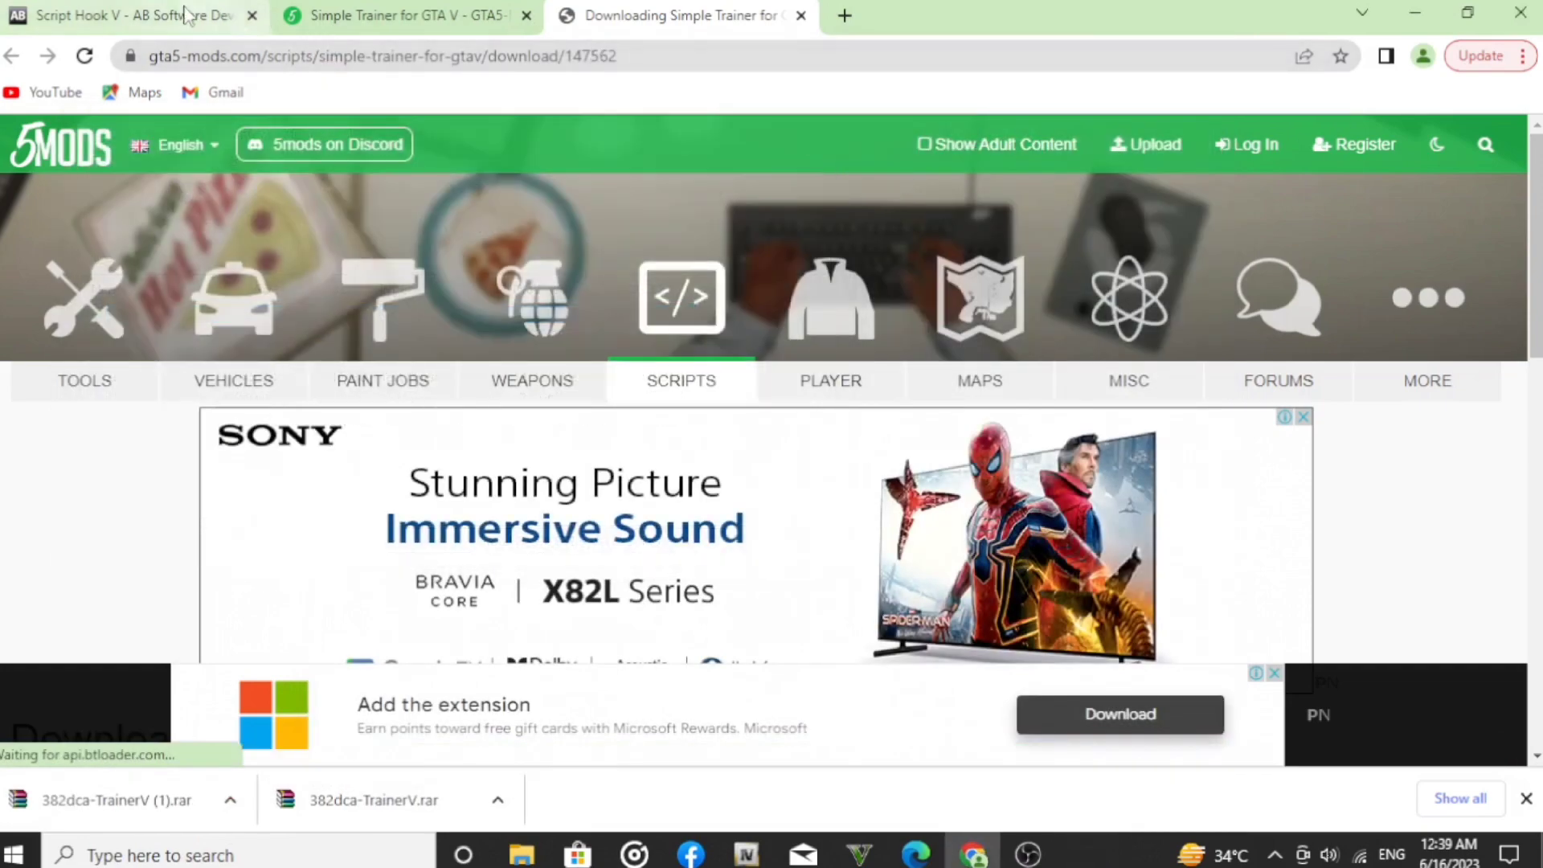
Step: Download the Script Hook V v1.0.2944.0 zip from dev-c.com and close Chrome
left_click(133, 14)
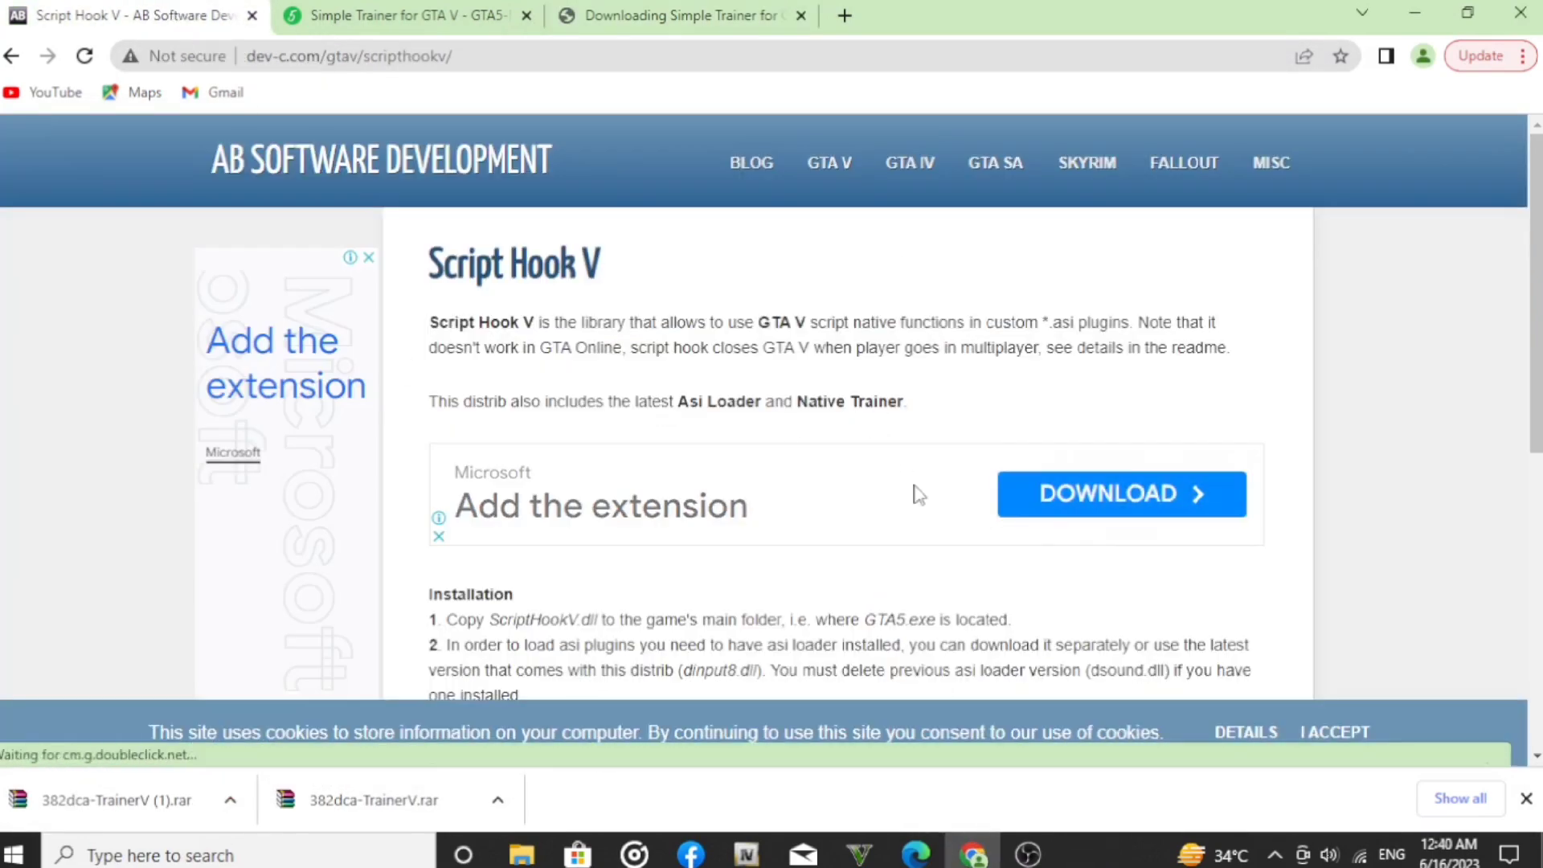
scroll(914, 492, "down", 5)
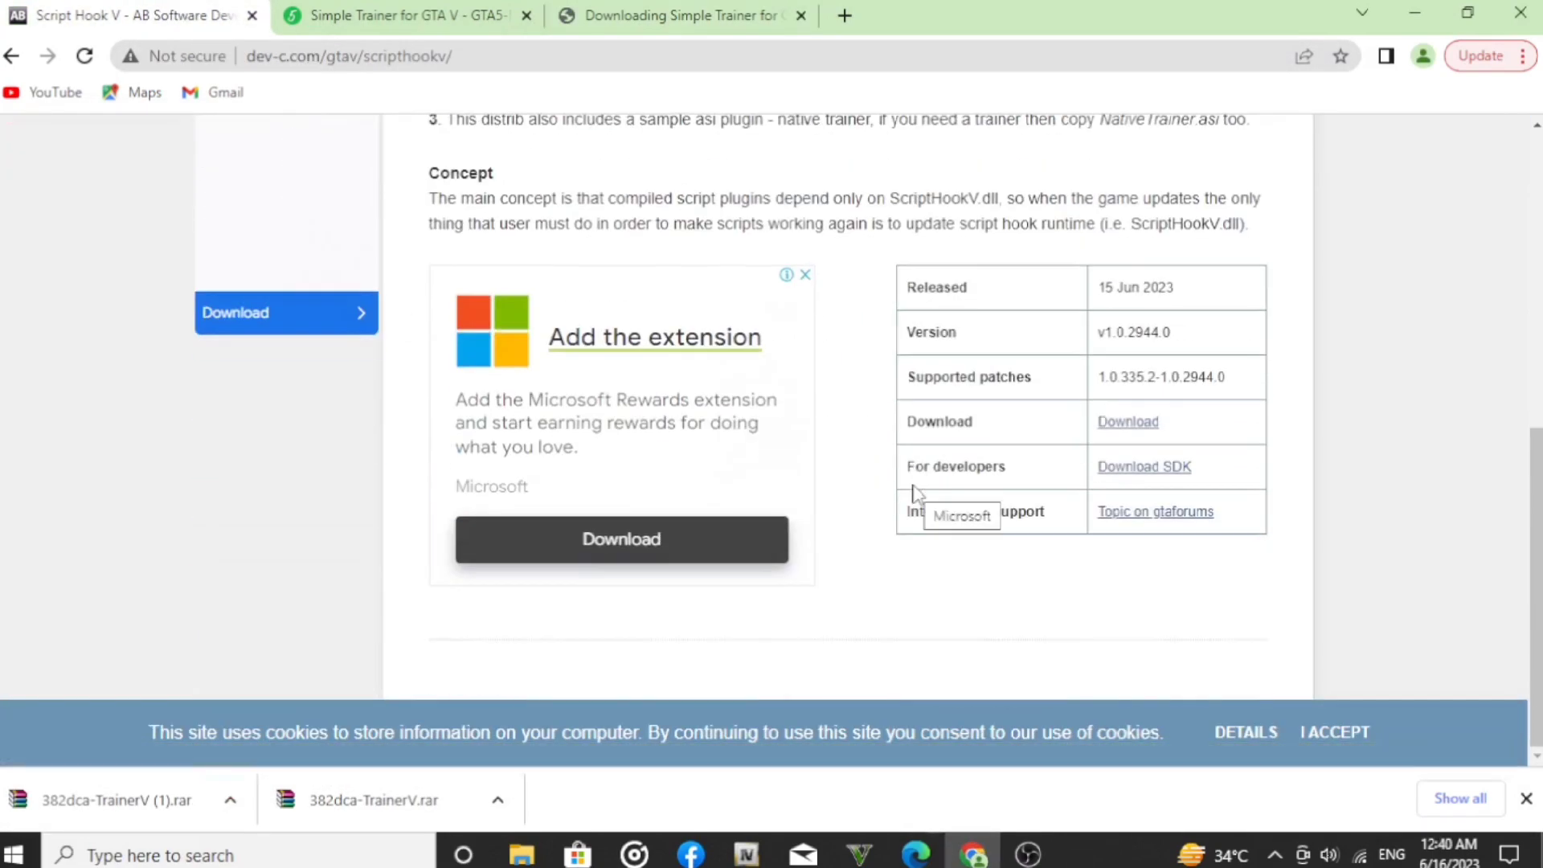
left_click(1128, 421)
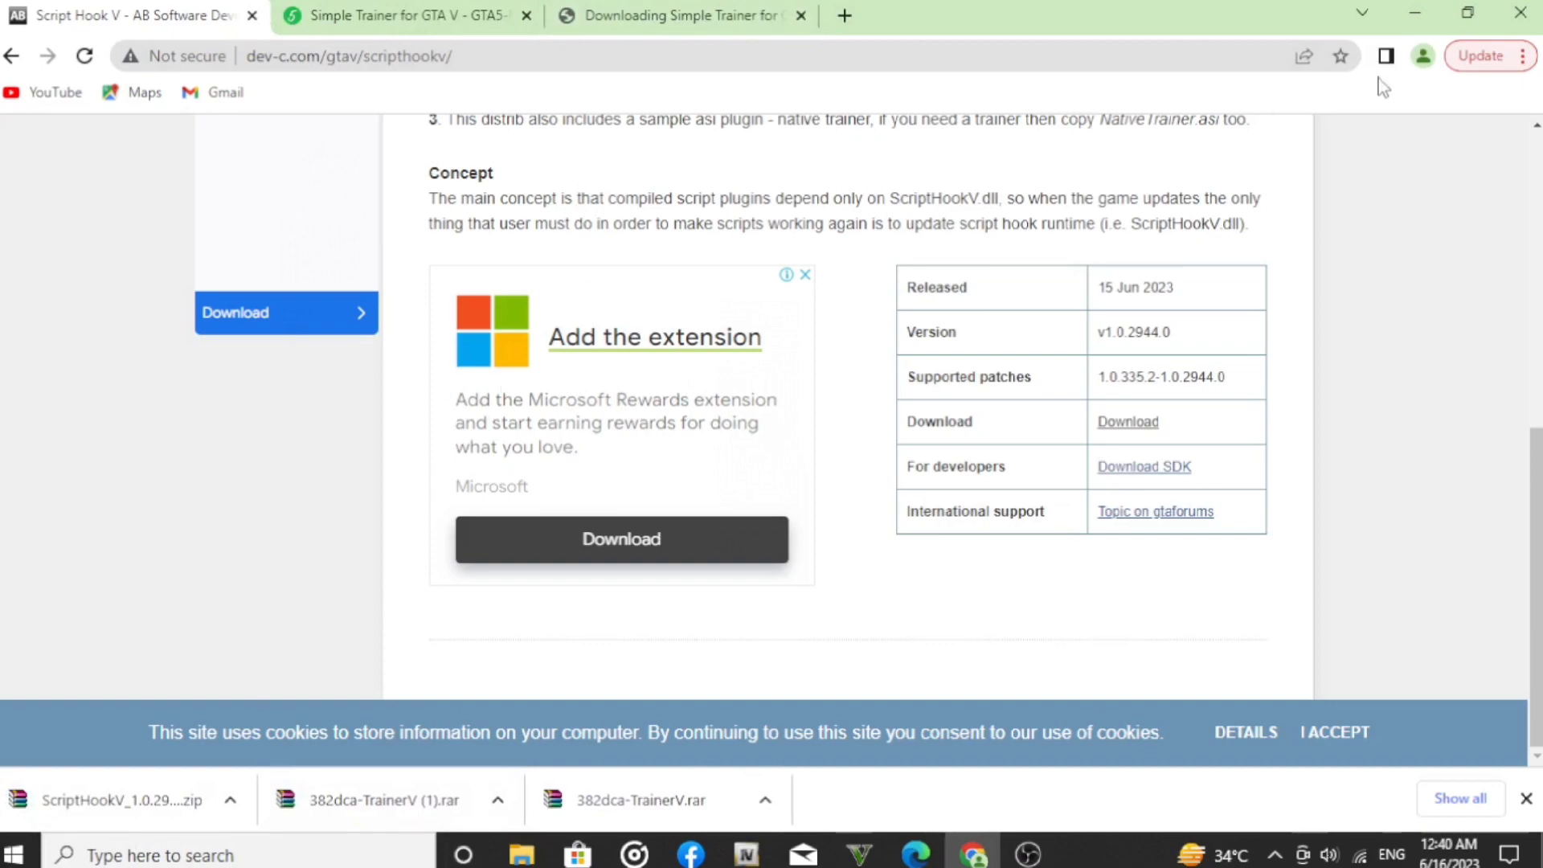
left_click(1520, 13)
Step: Refresh the desktop and open the GTA5.exe shortcut's file location, 'new gta 5'
right_click(1044, 146)
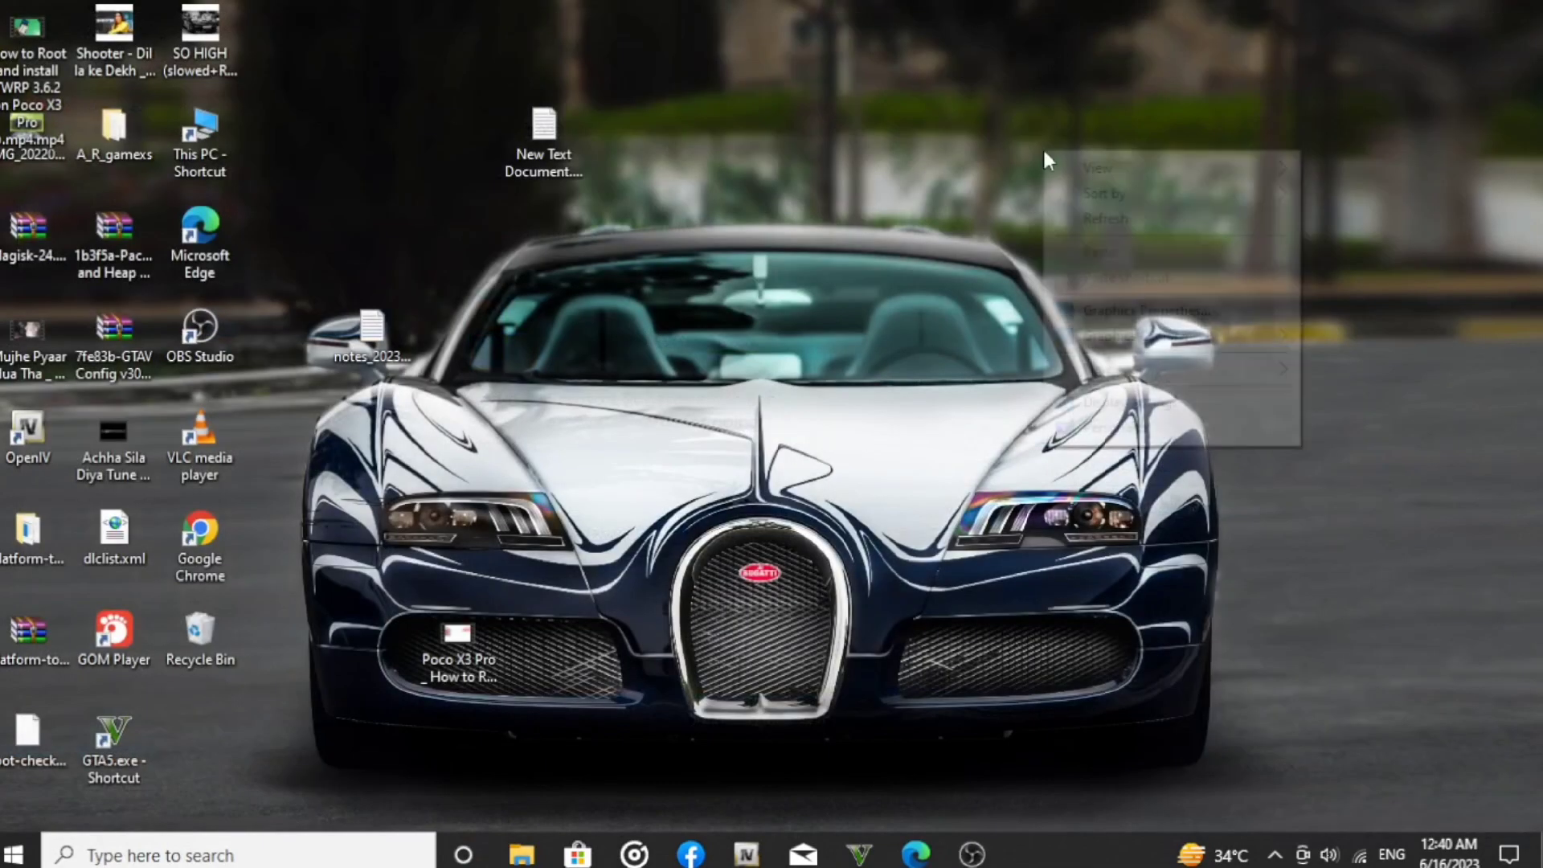
left_click(1106, 218)
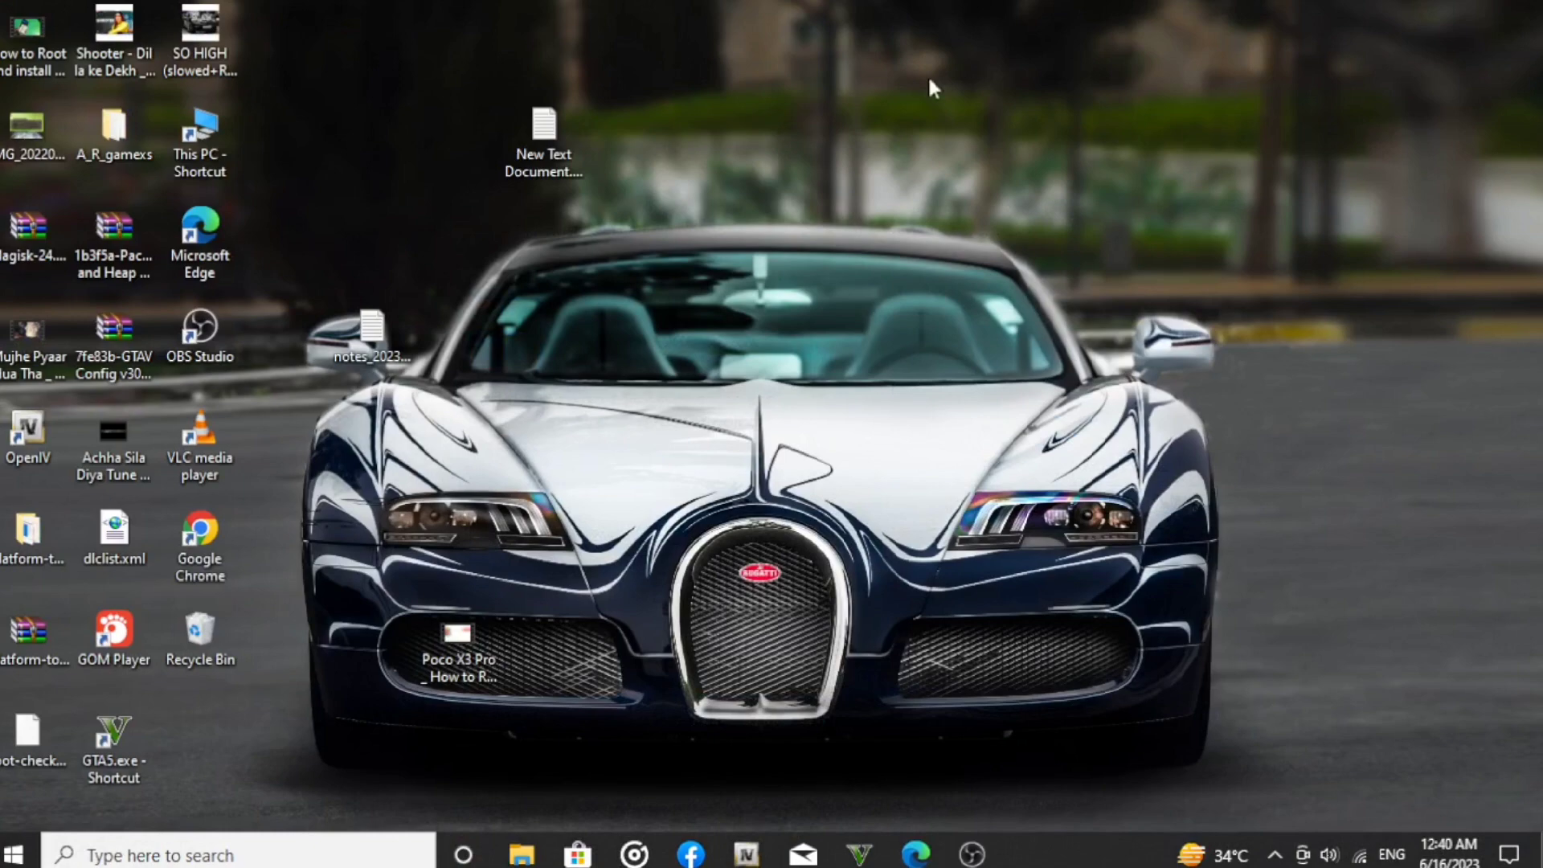
right_click(114, 742)
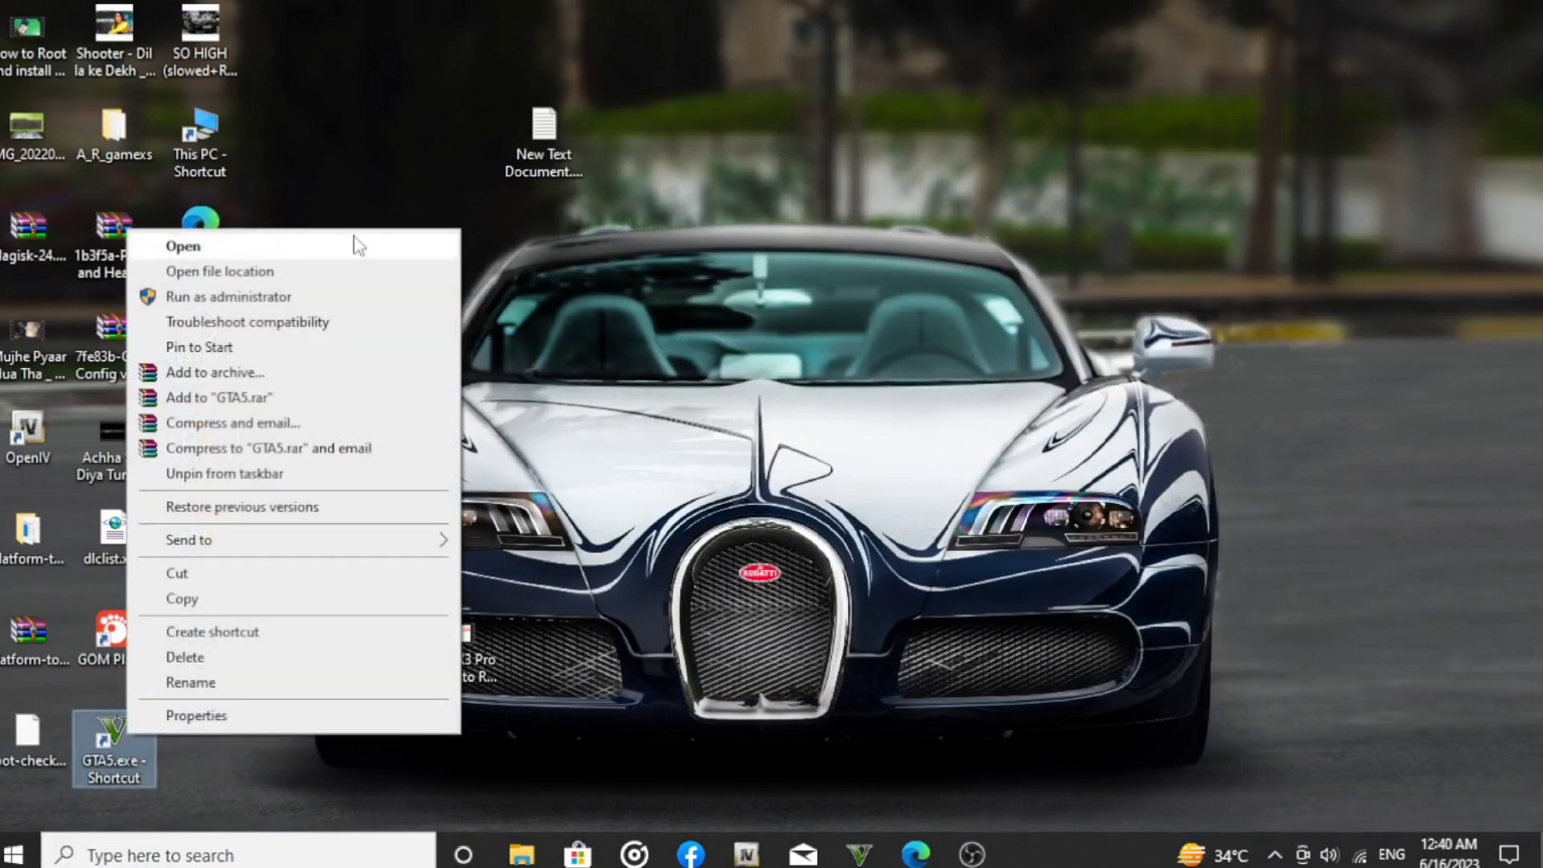
left_click(316, 271)
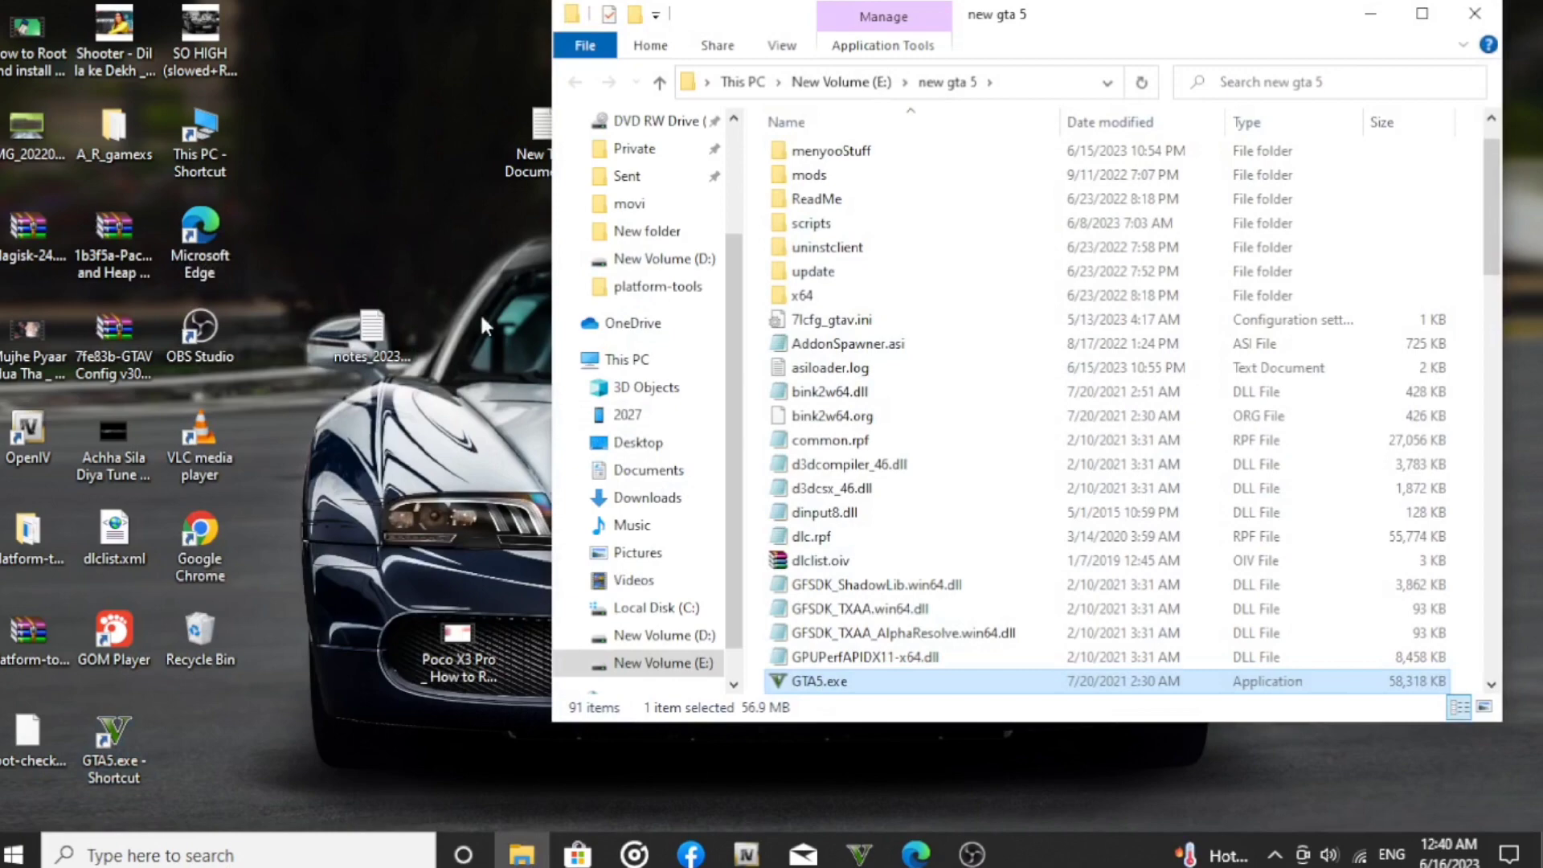
Step: Snap a This PC window beside 'new gta 5' and go to Downloads
double_click(206, 151)
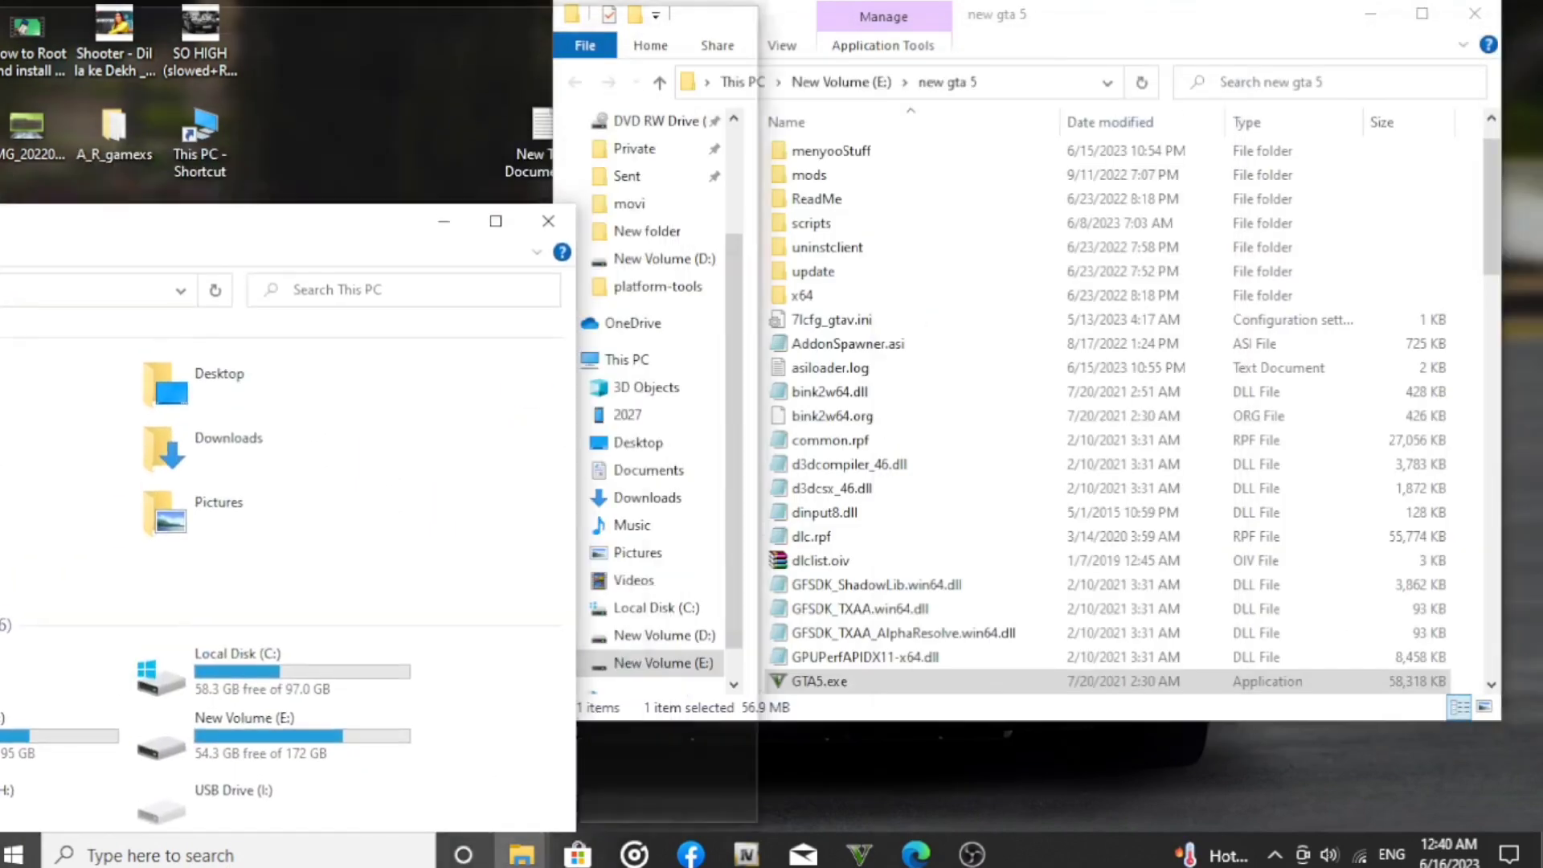
left_click_drag(242, 224, 6, 362)
left_click(1154, 205)
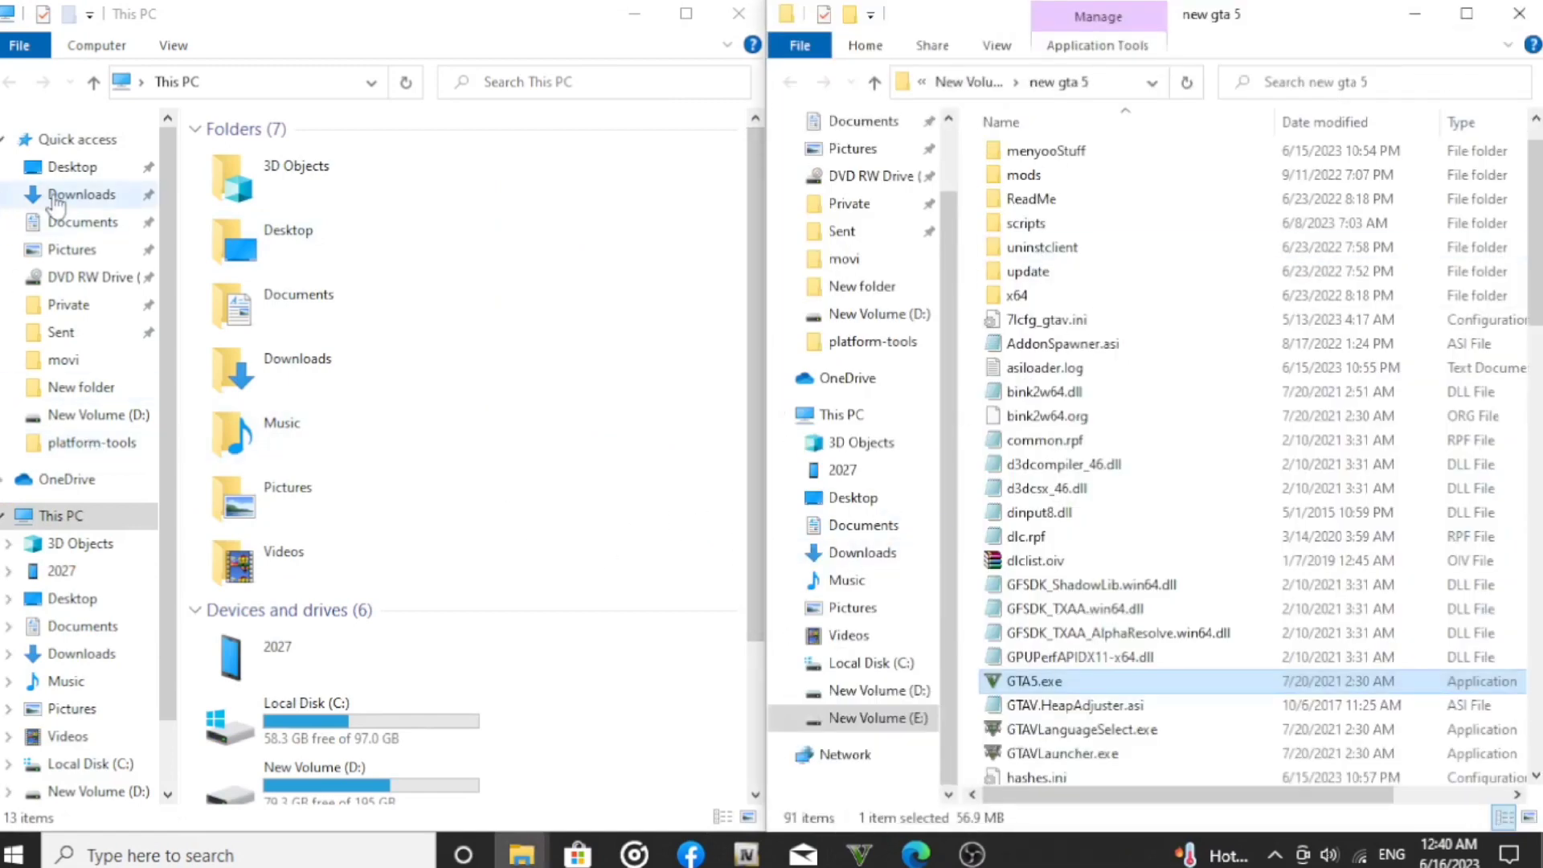
left_click(81, 194)
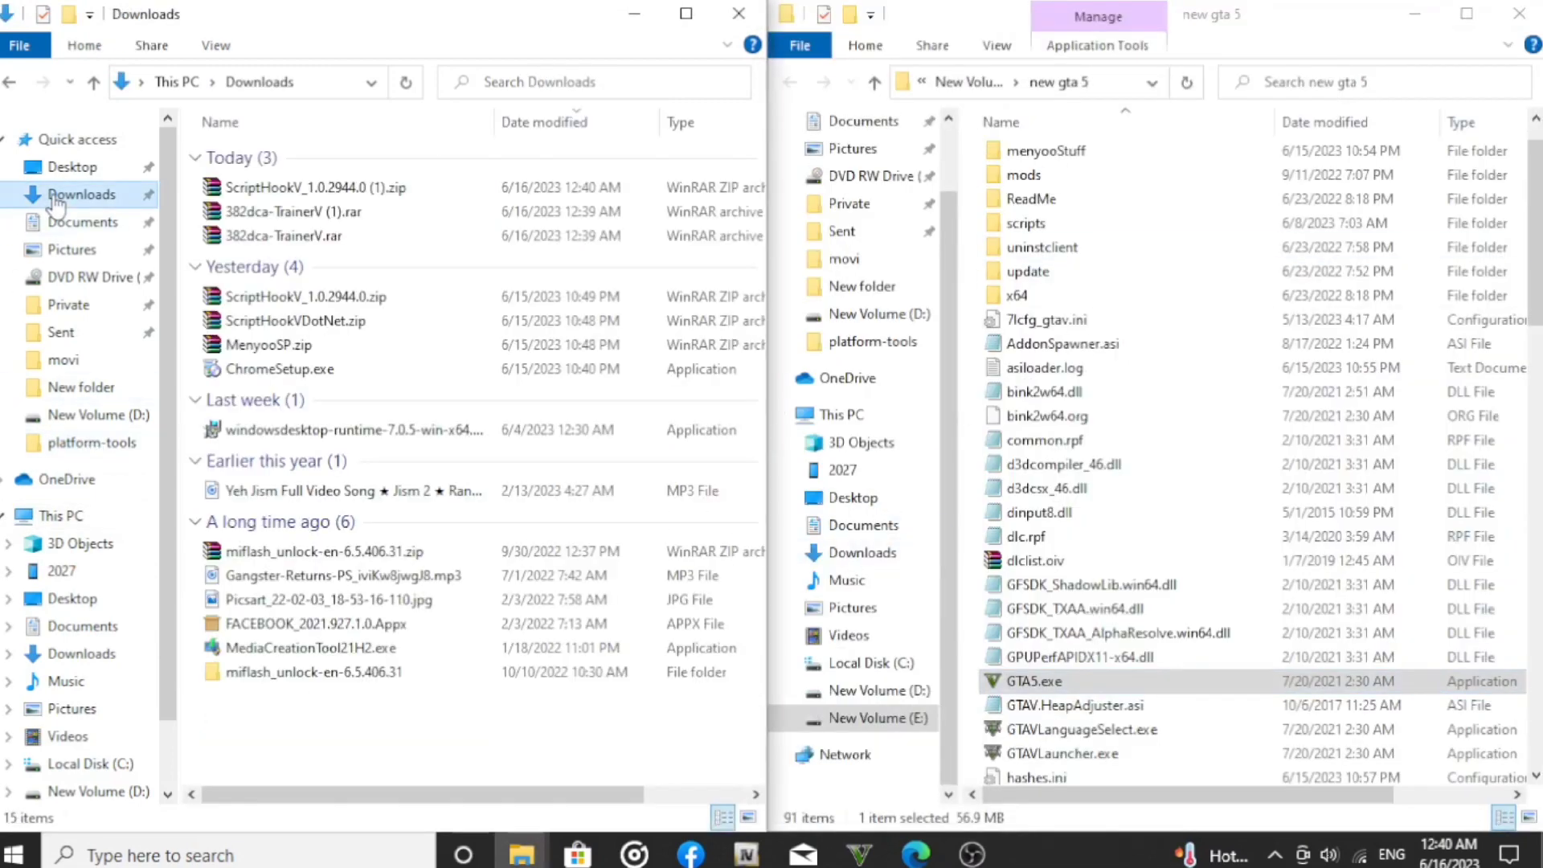
Step: Permanently delete 382dca-TrainerV (1).rar and select the Script Hook V zip and trainer archive
left_click(347, 215)
key("shift+Delete")
key("Return")
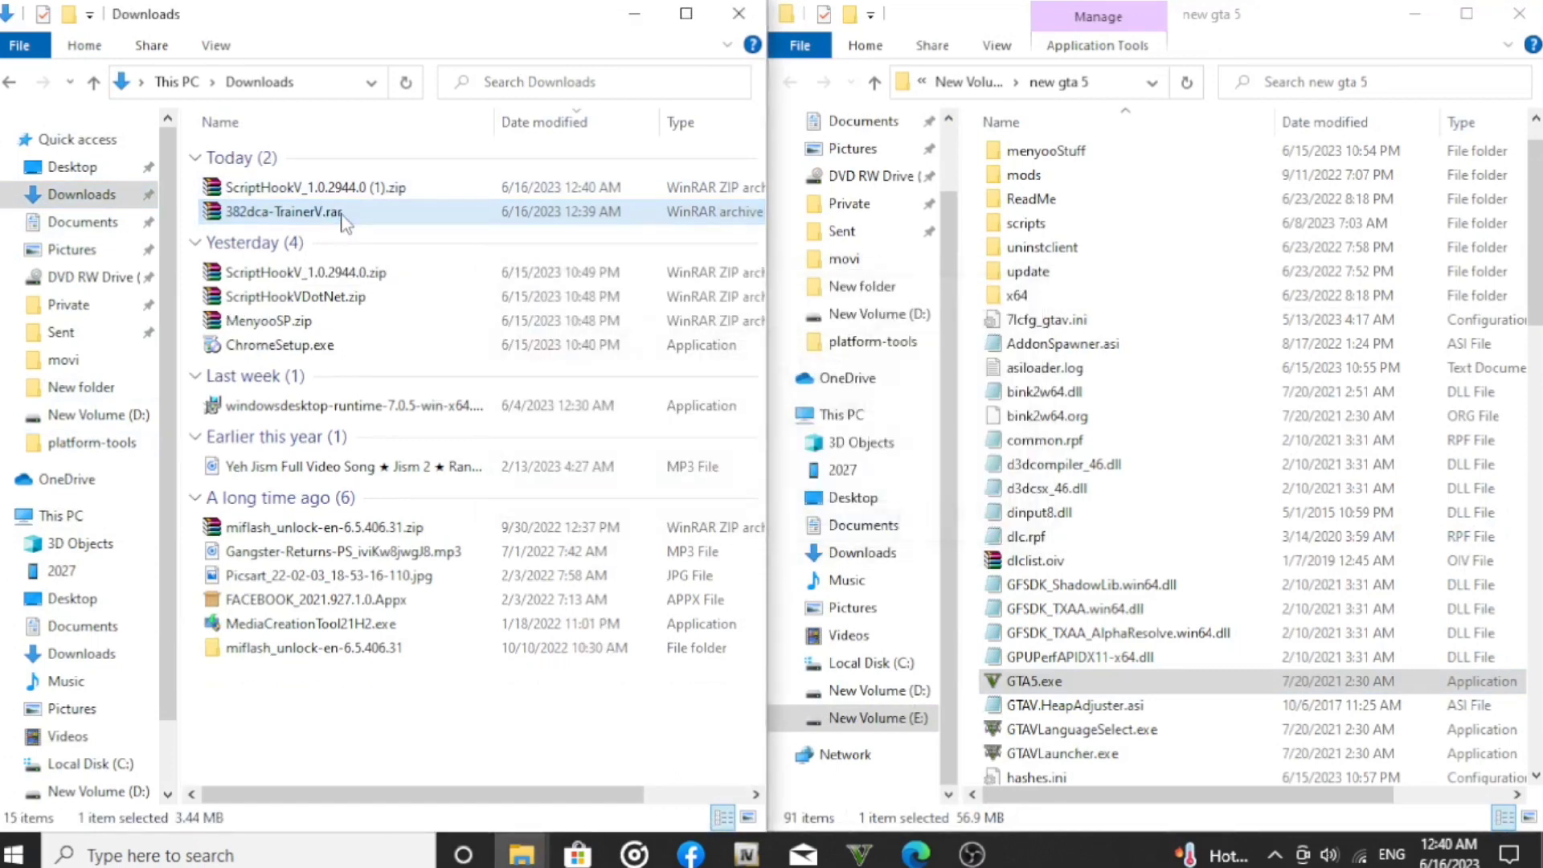
left_click_drag(190, 176, 279, 217)
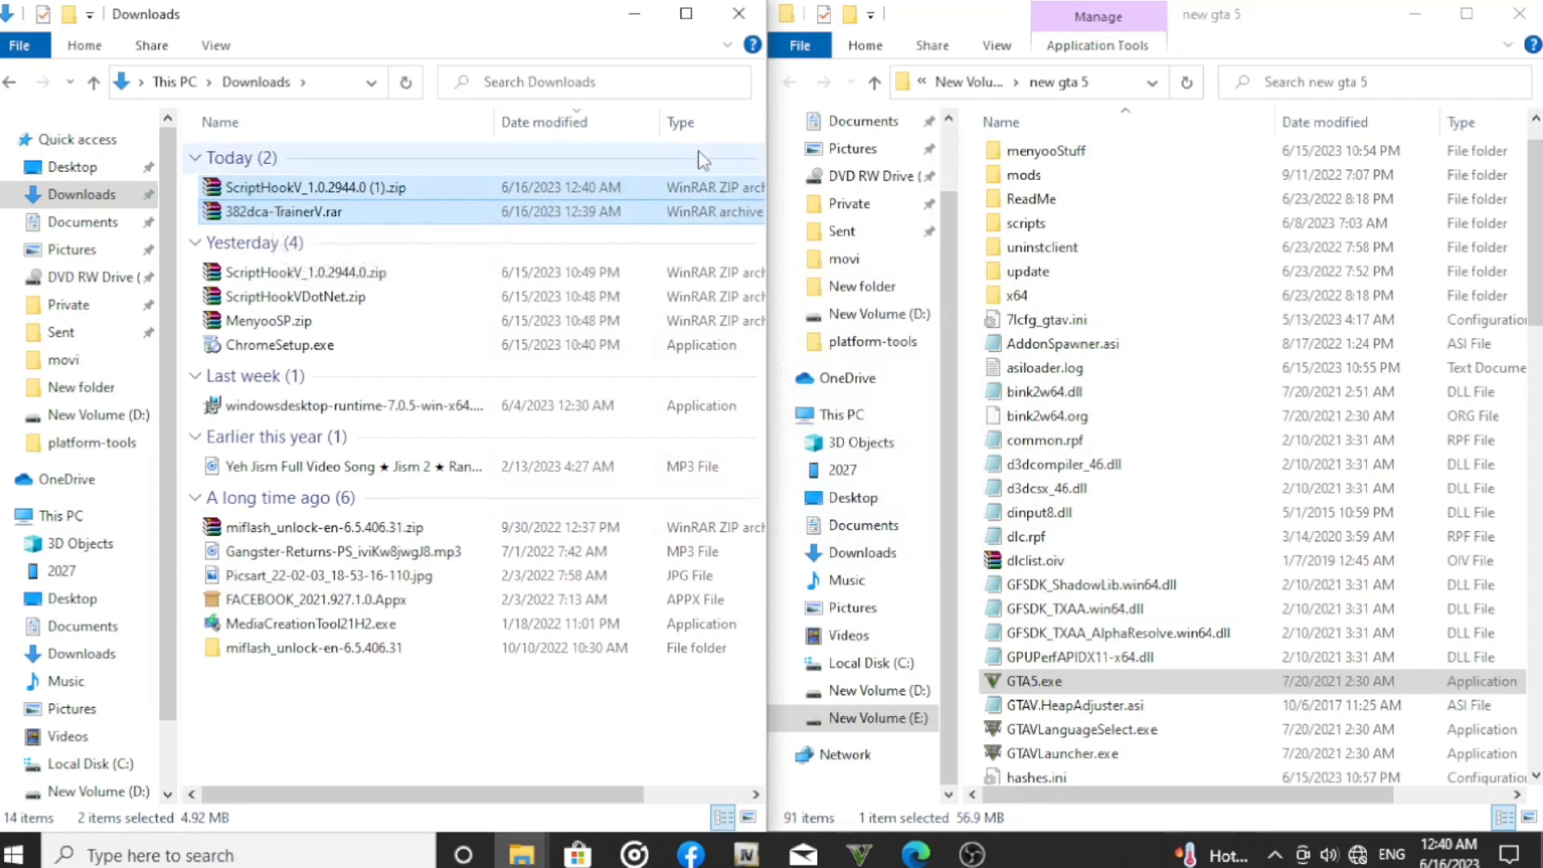
Step: Open 382dca-TrainerV.rar and select trainerv.ini, TrainerV.asi and readme.docx
double_click(316, 212)
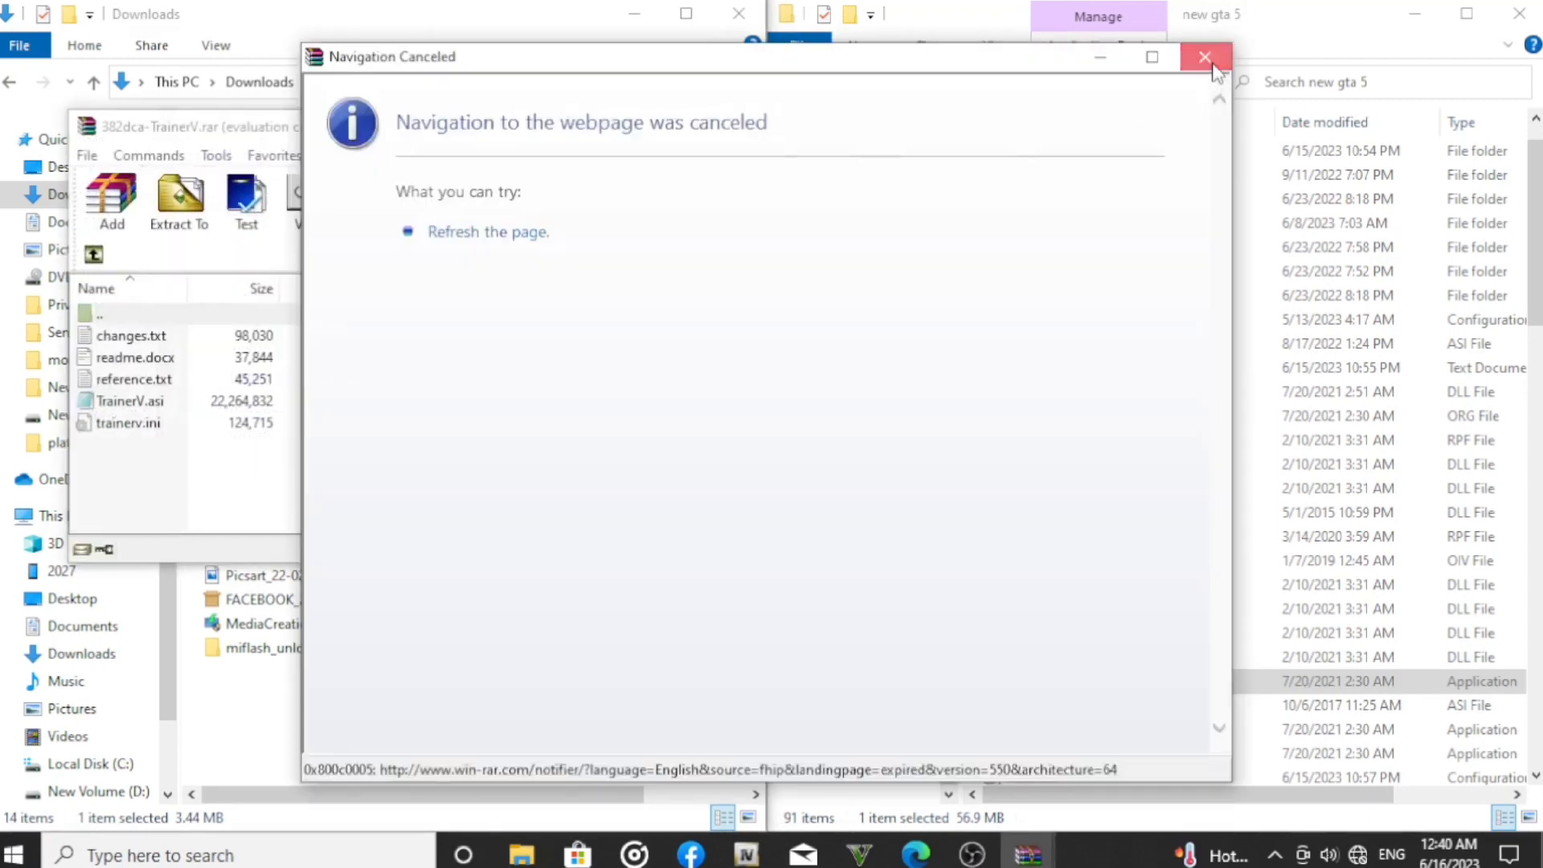
left_click(1206, 58)
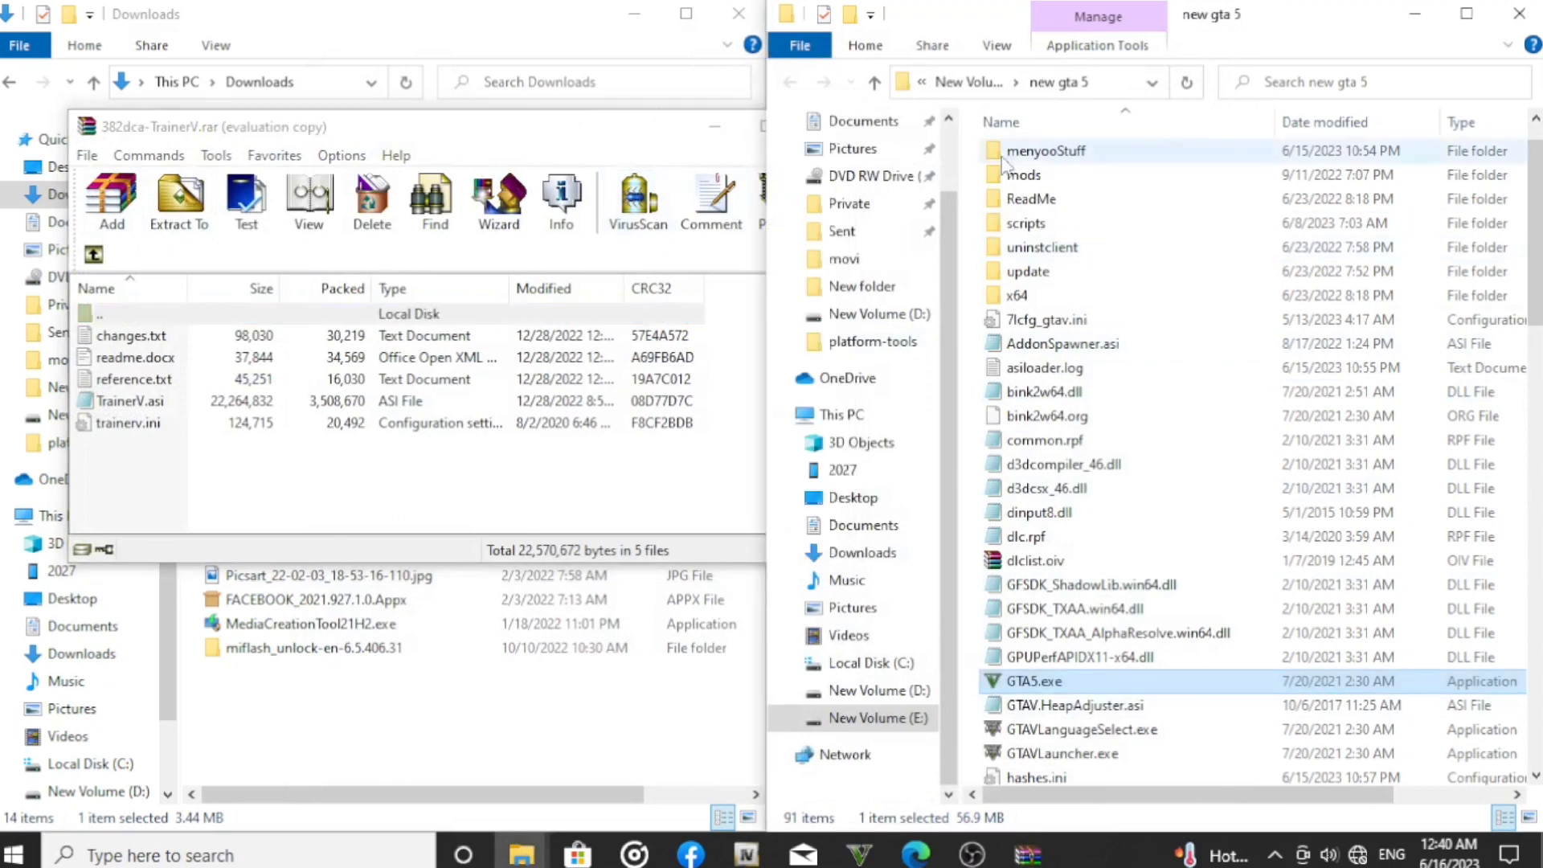
left_click(172, 429)
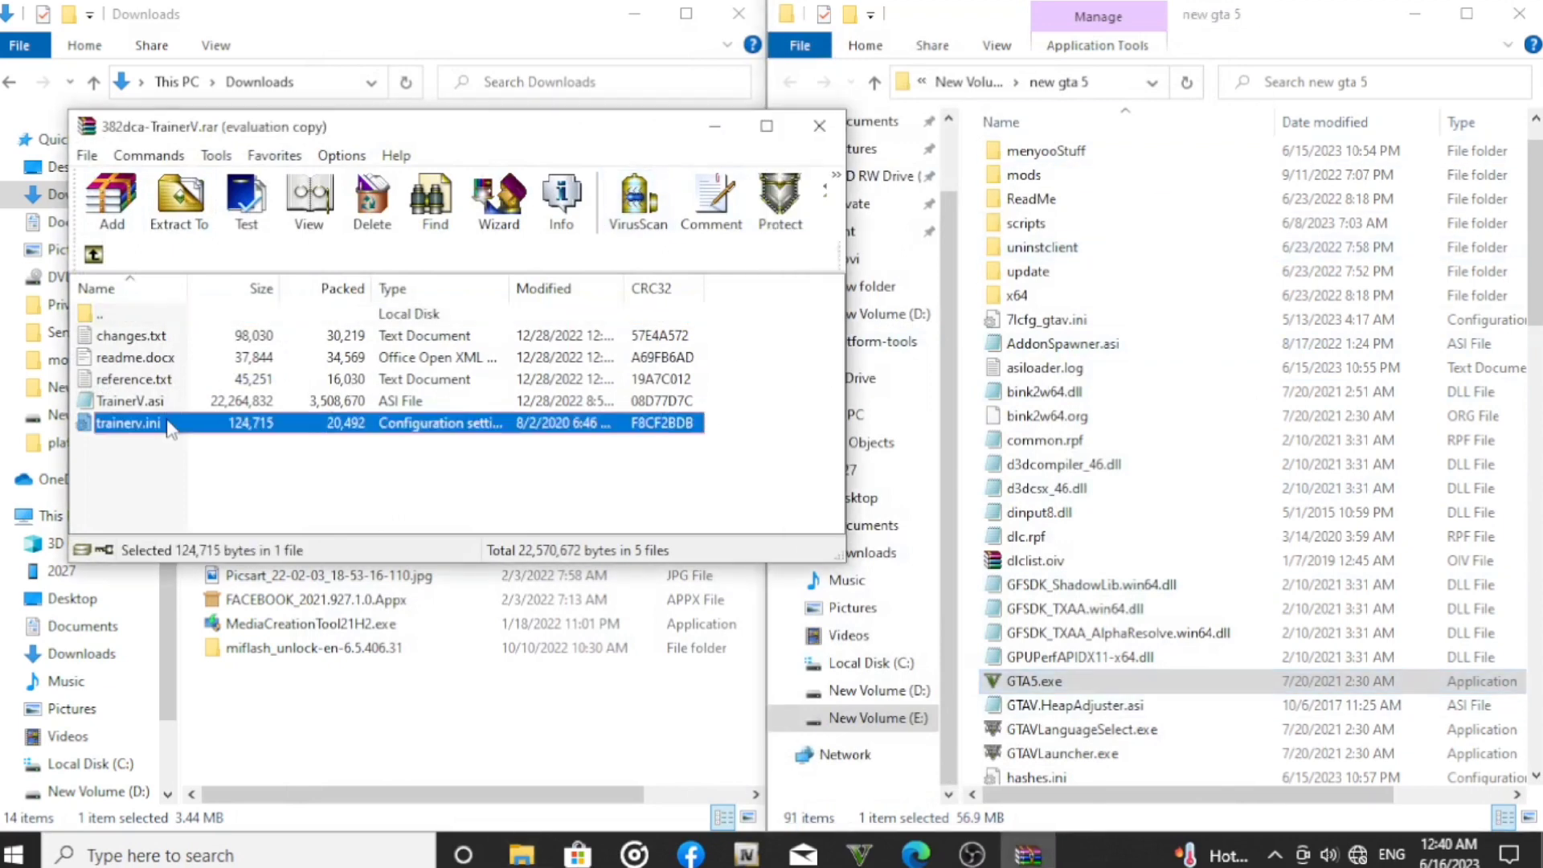
left_click(135, 400, "ctrl")
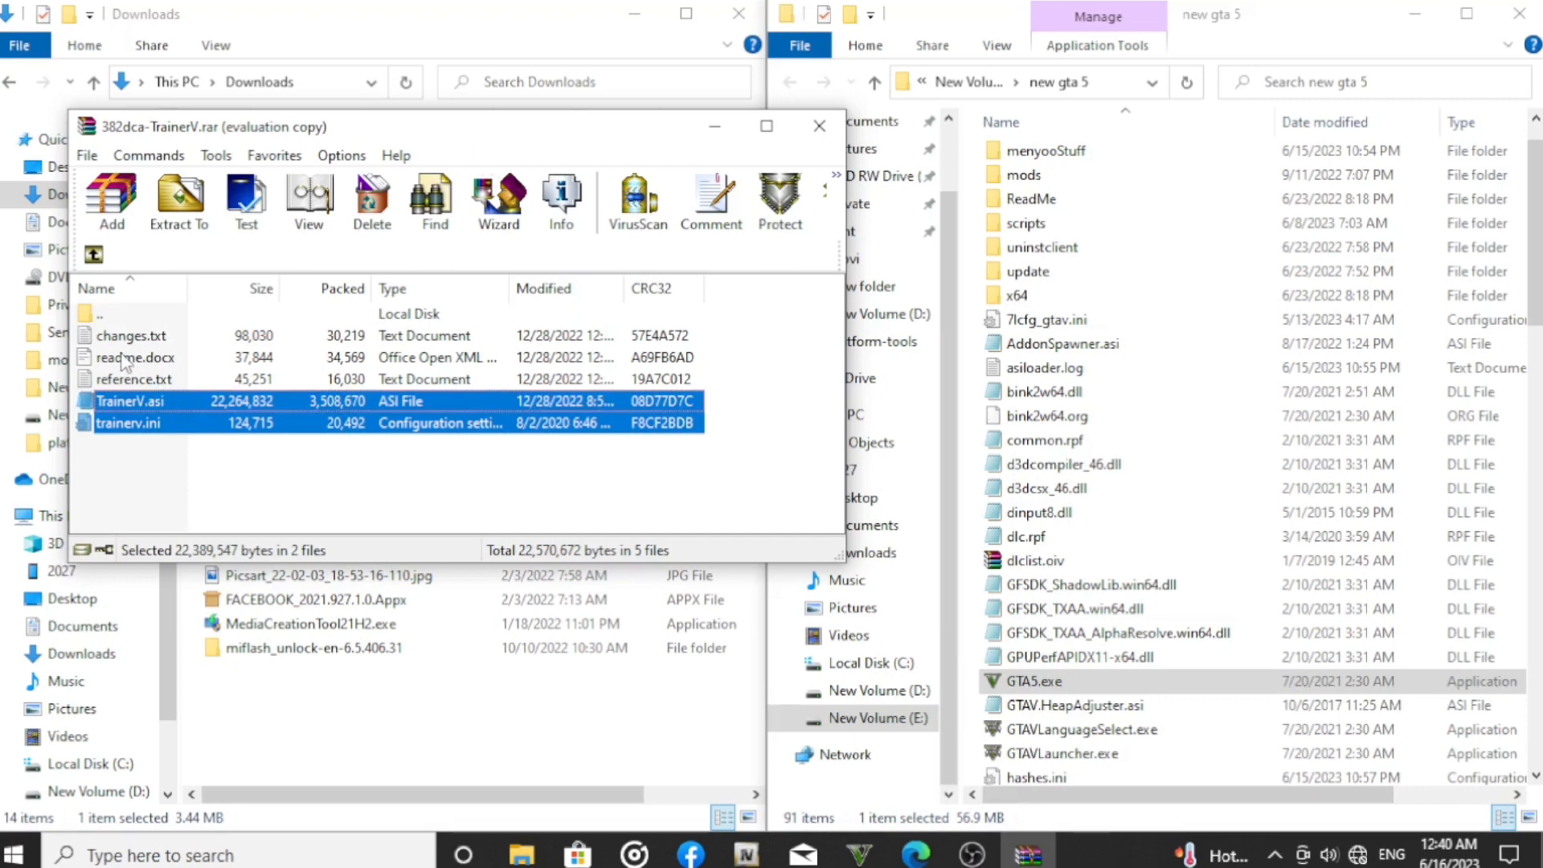
left_click(165, 359, "ctrl")
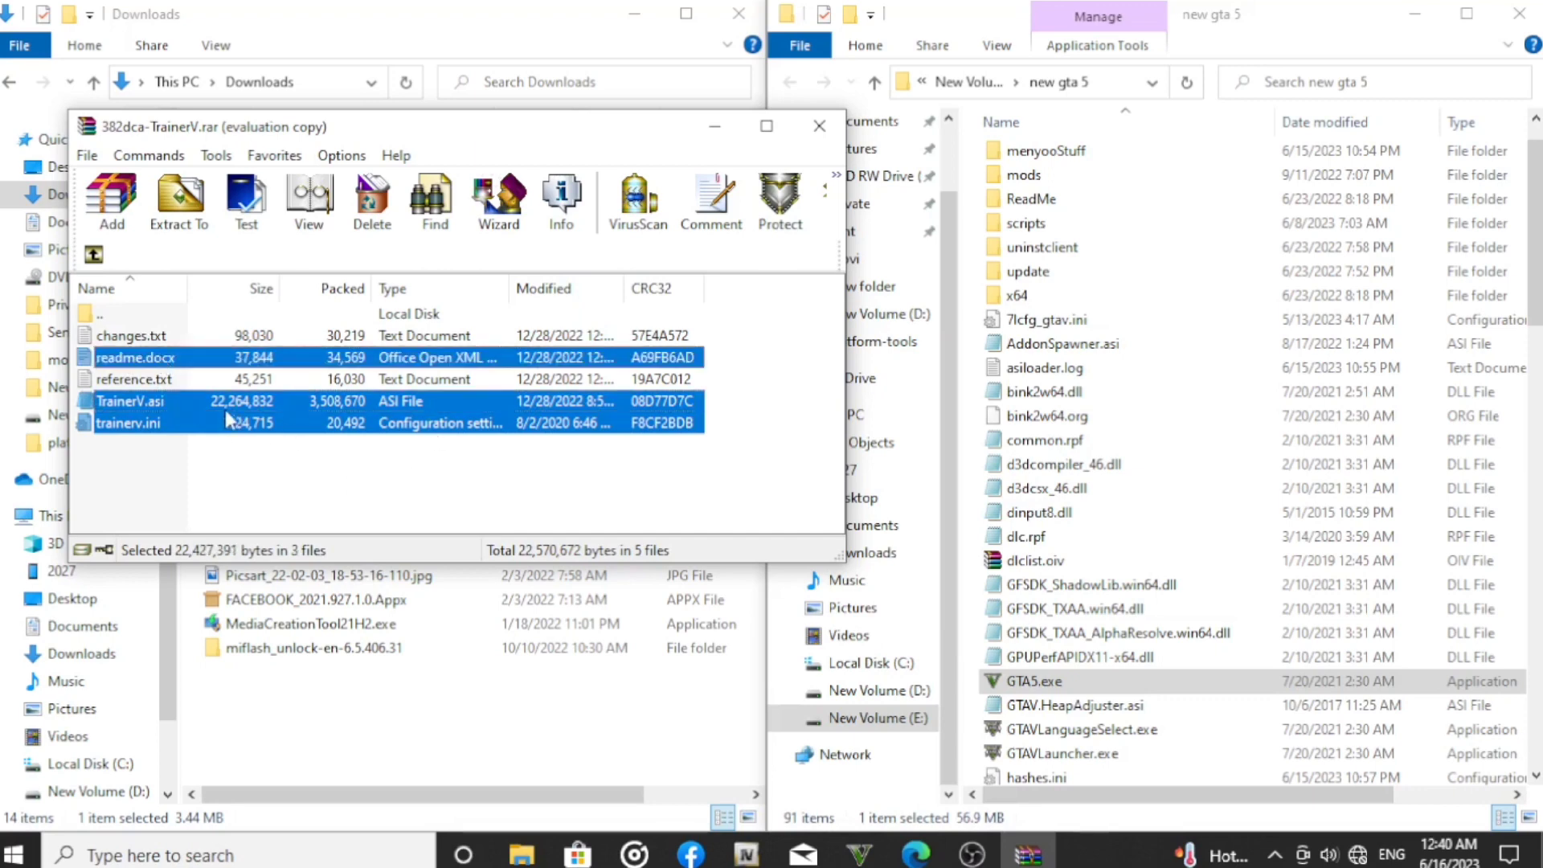
Step: Copy the three trainer files into 'new gta 5', replacing existing copies, and close WinRAR
right_click(607, 416)
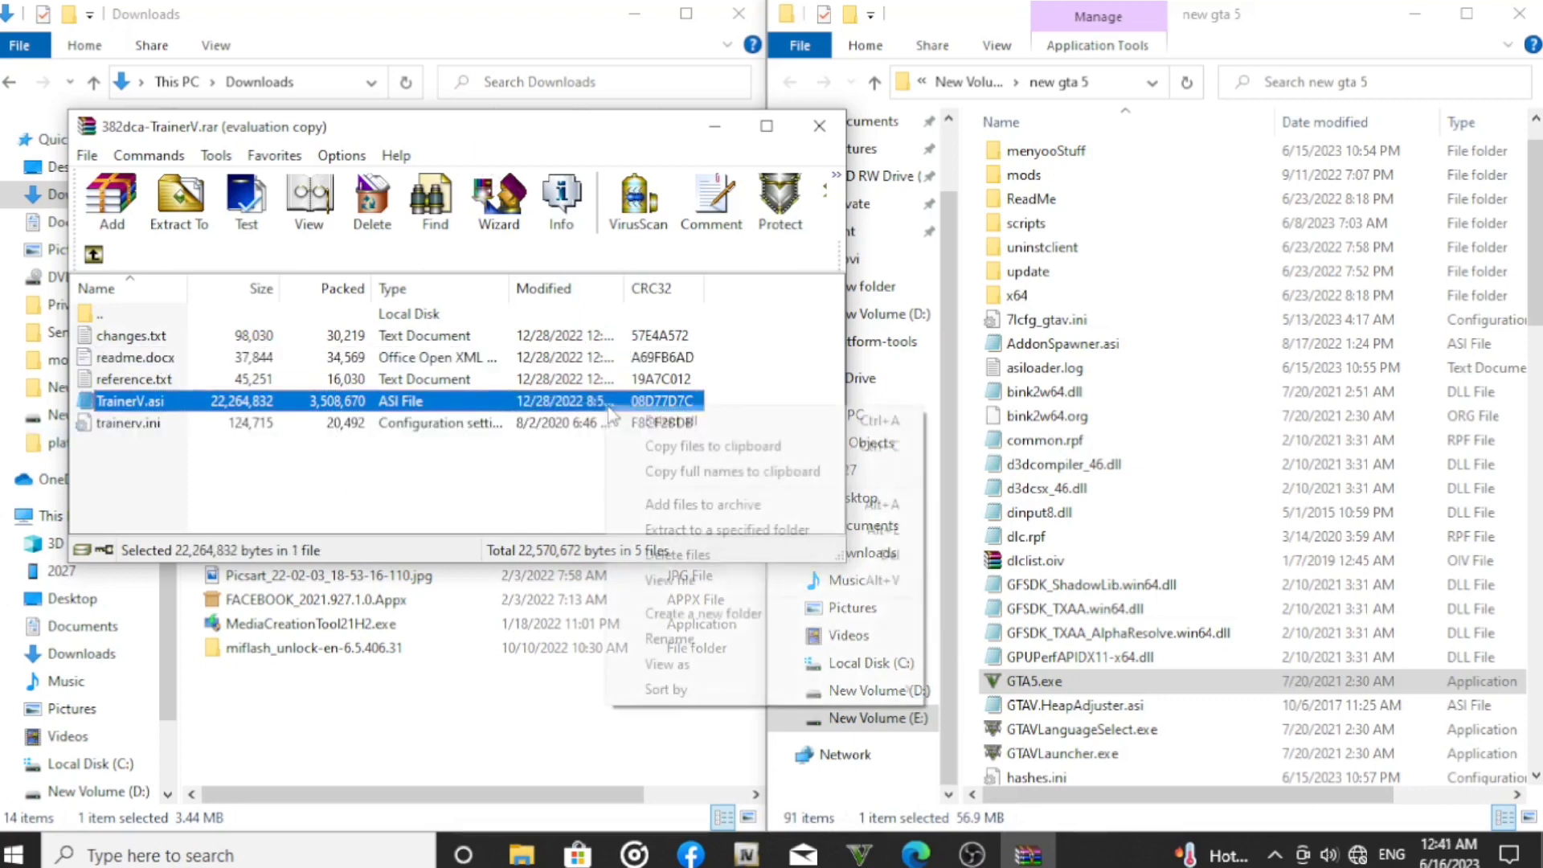
left_click(409, 430)
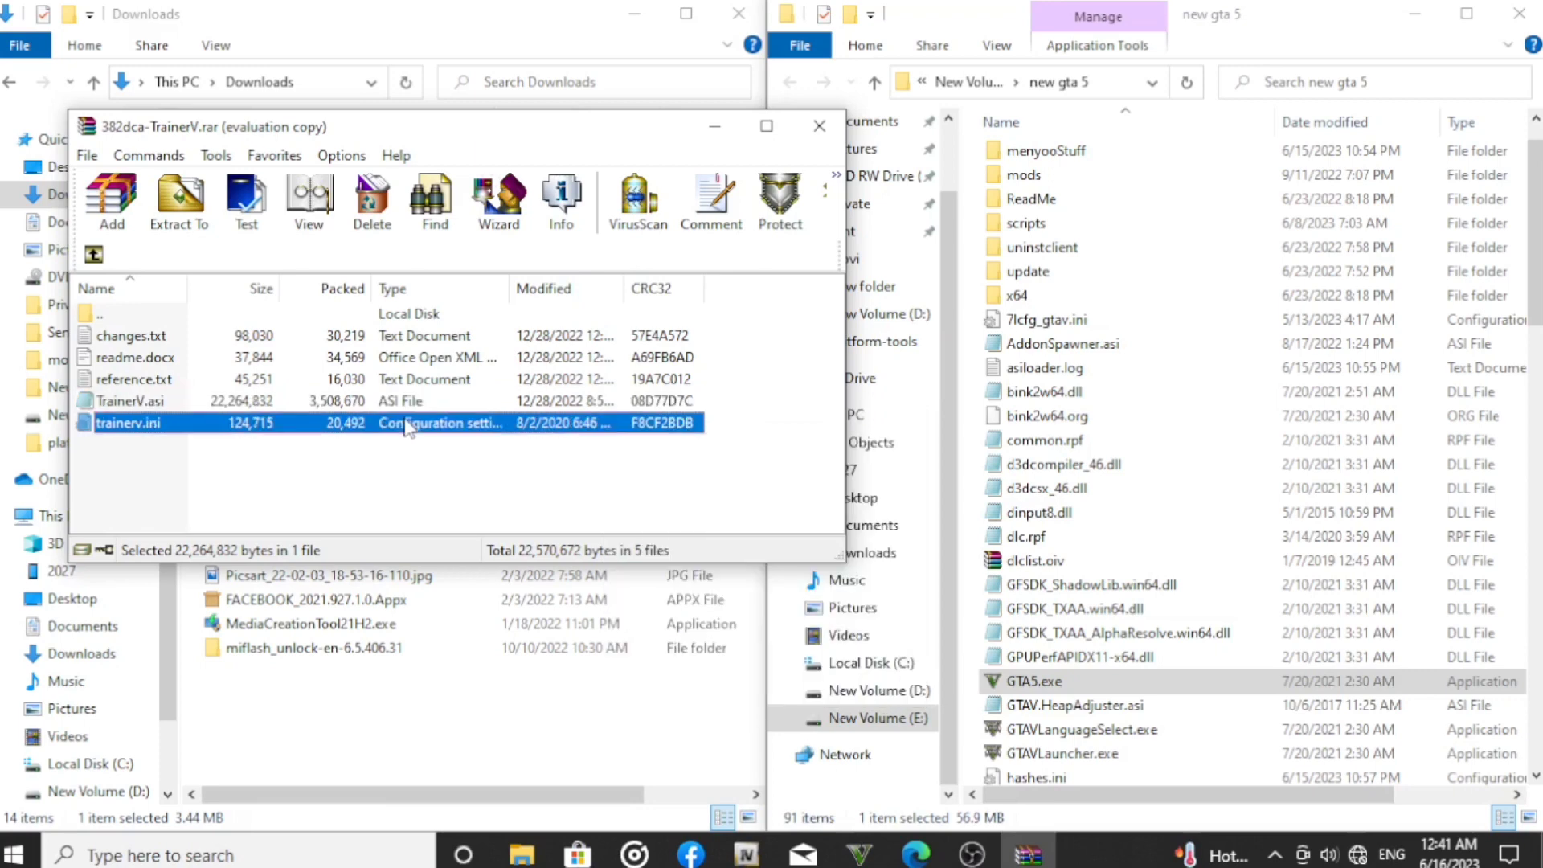
left_click(353, 398, "ctrl")
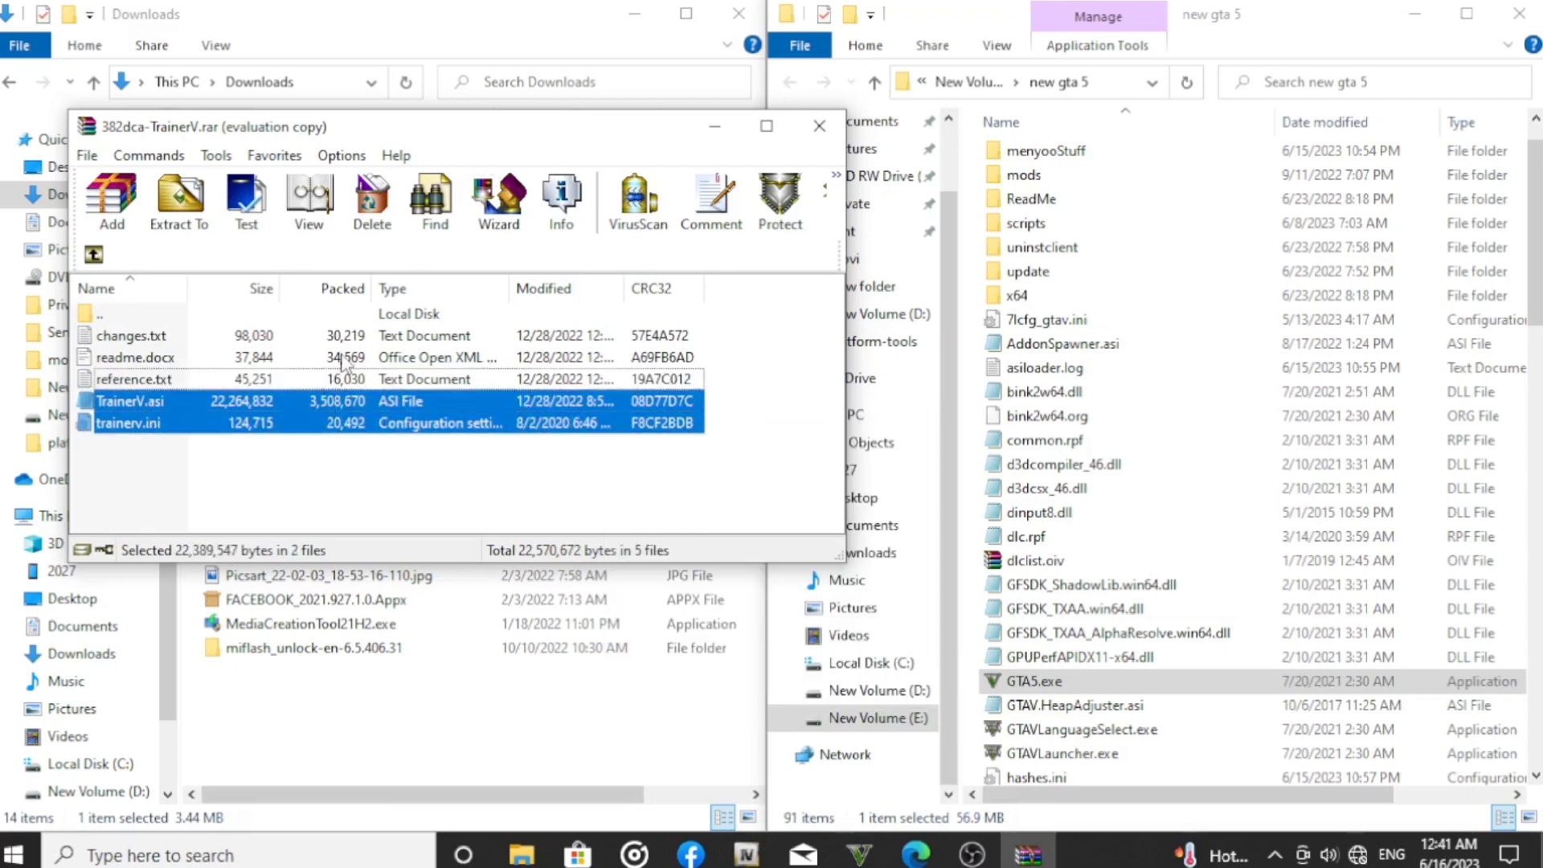
left_click(343, 359, "ctrl")
left_click_drag(1127, 518, 1128, 522)
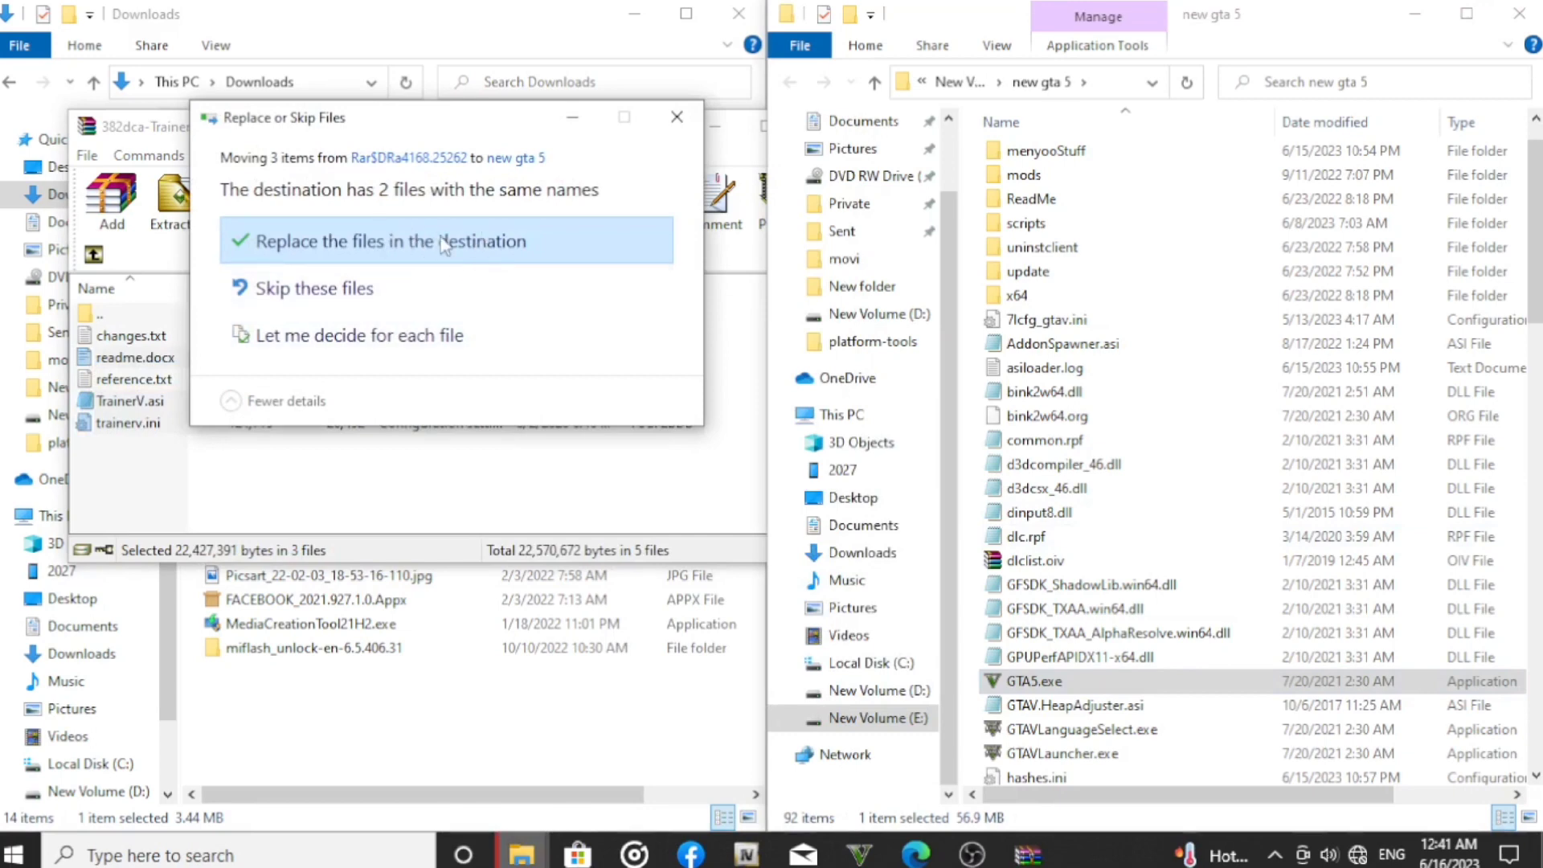
left_click(444, 244)
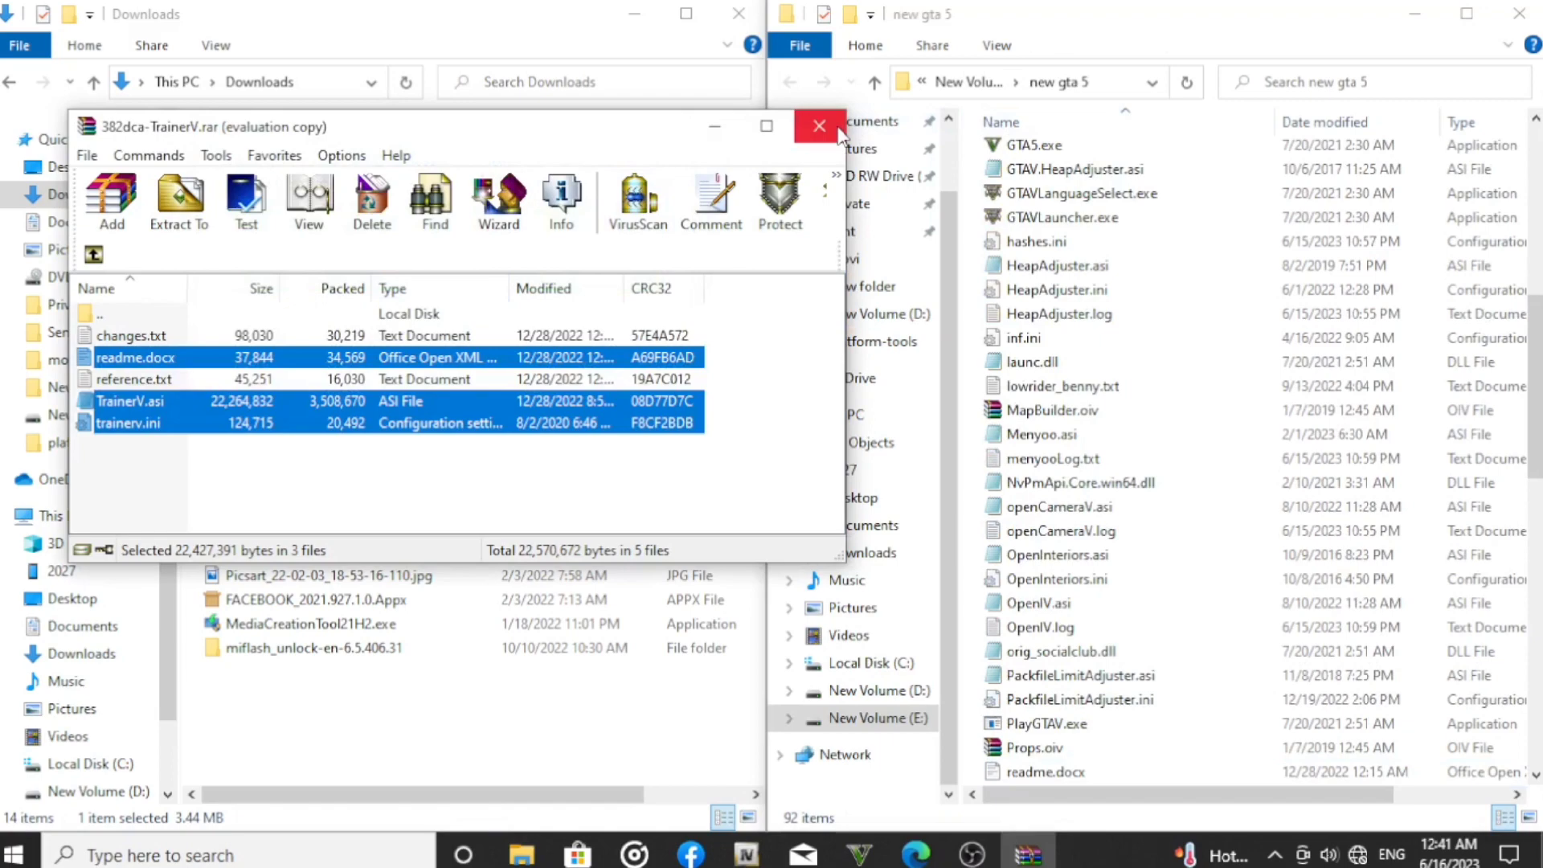
left_click(739, 125)
Step: Open the ScriptHookV zip in WinRAR and enter its bin folder
left_click(324, 188)
right_click(324, 189)
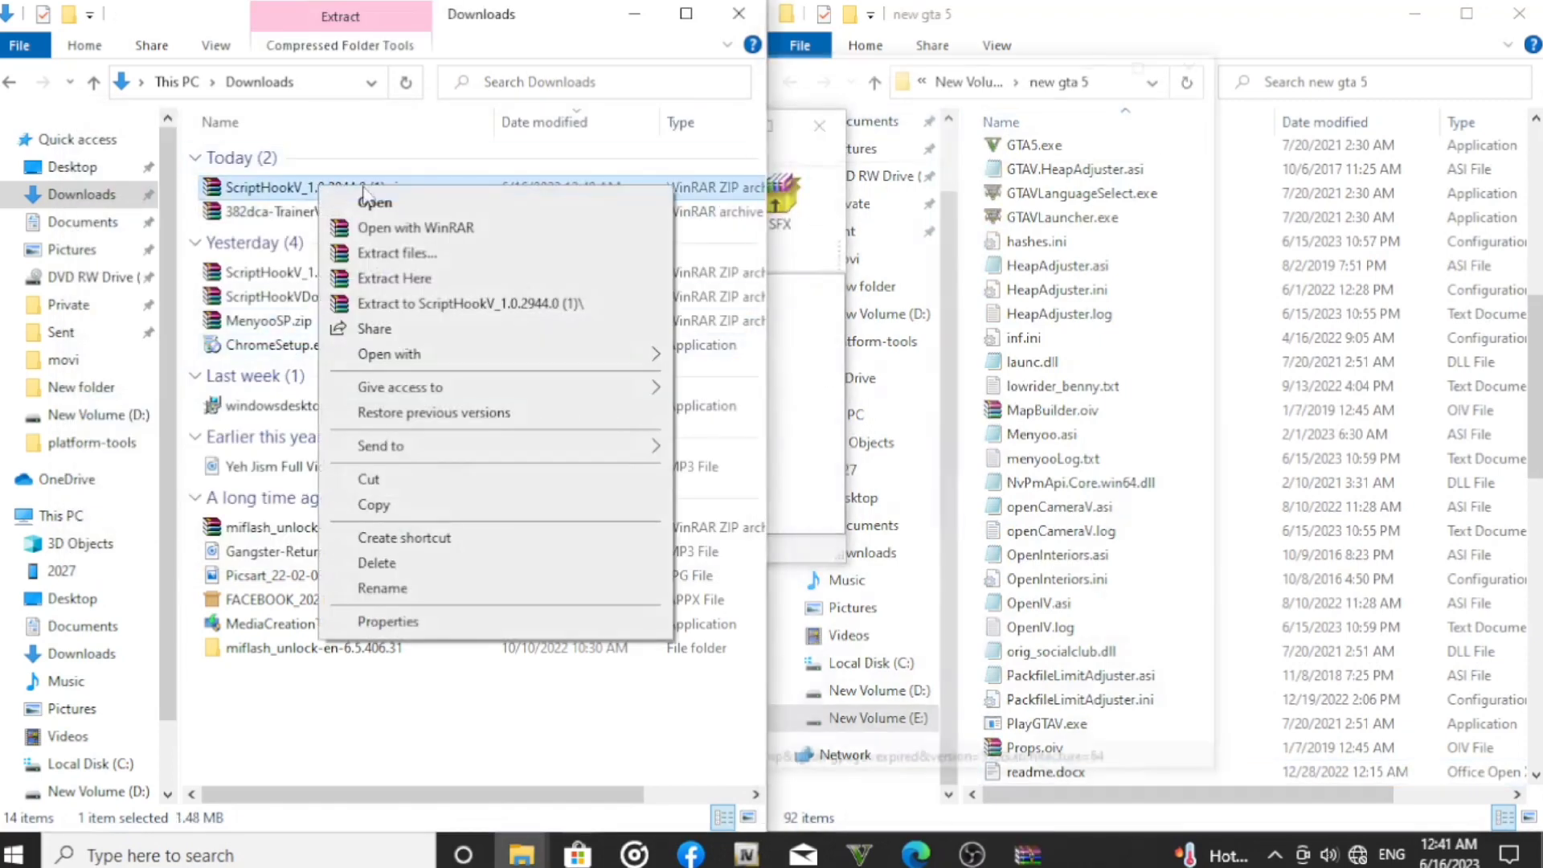
left_click(374, 203)
left_click(1204, 58)
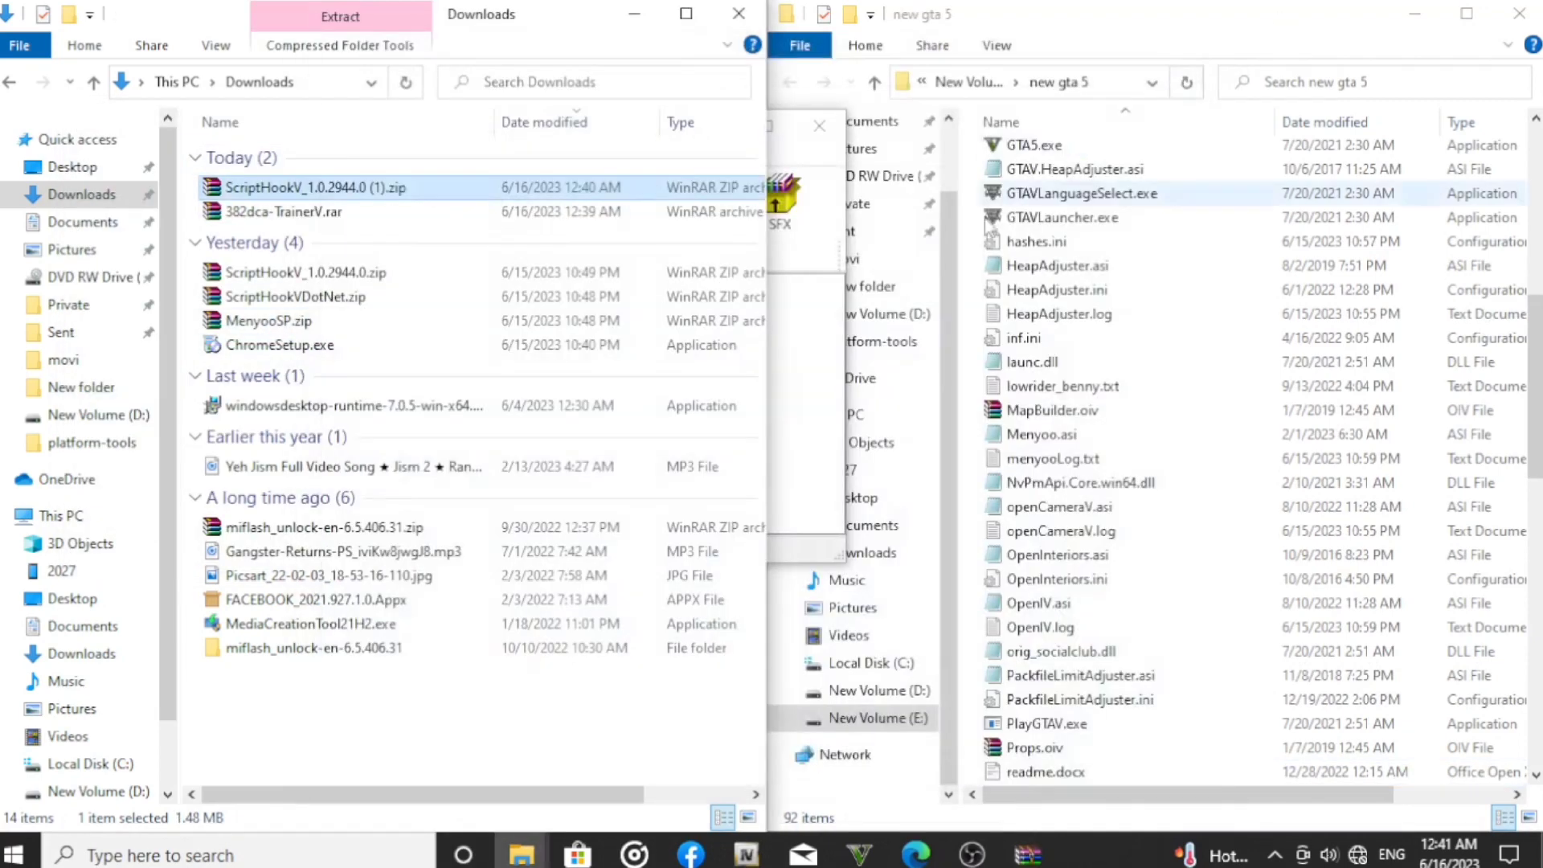
double_click(468, 337)
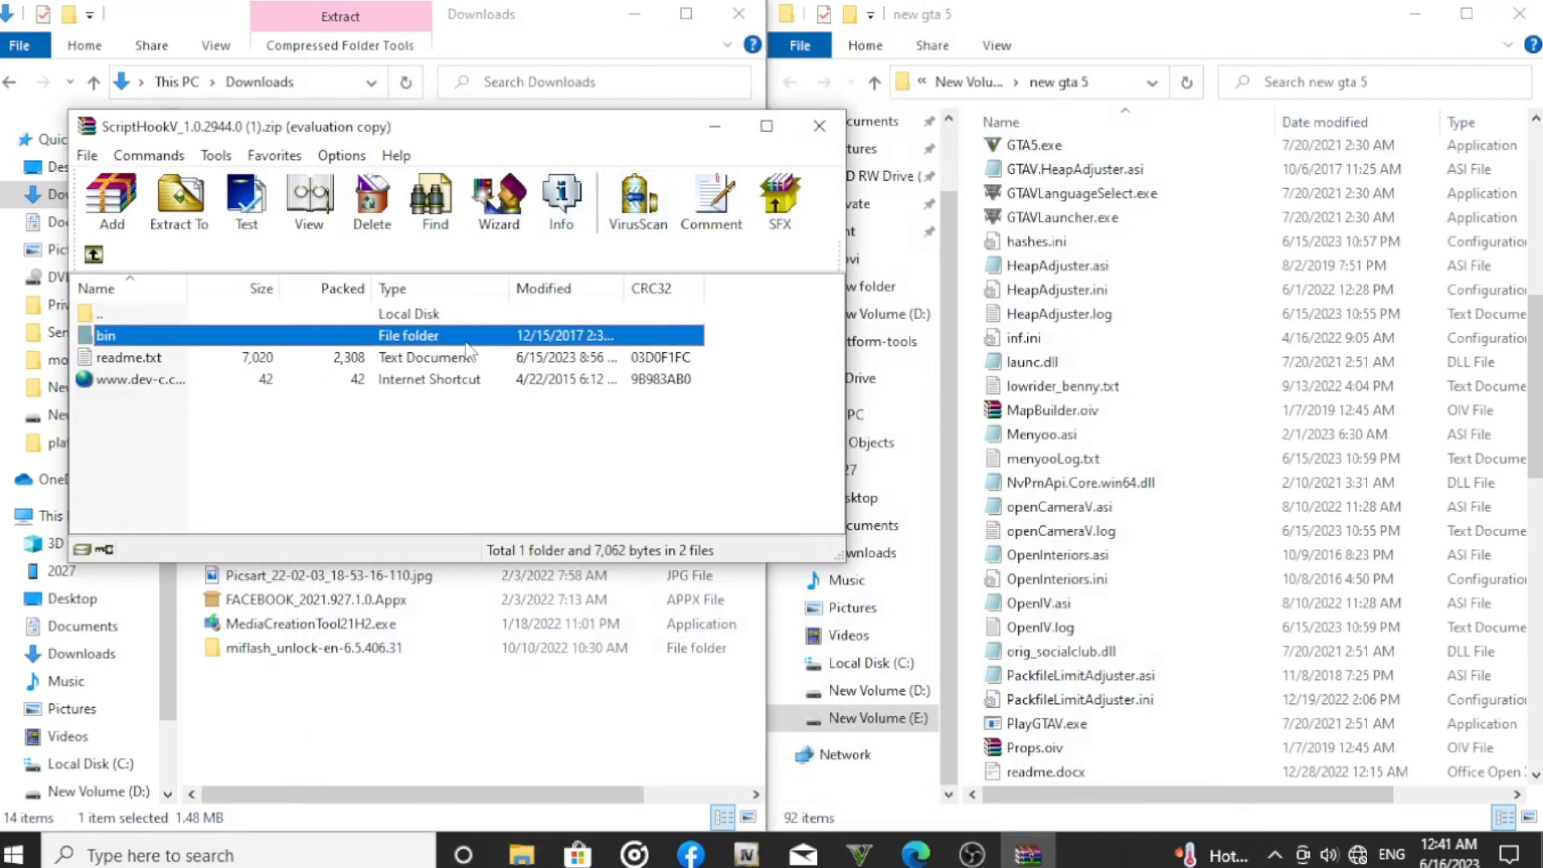
Step: Copy dinput8.dll and ScriptHookV.dll into 'new gta 5', replacing files, then close the archive and Downloads
left_click(158, 338)
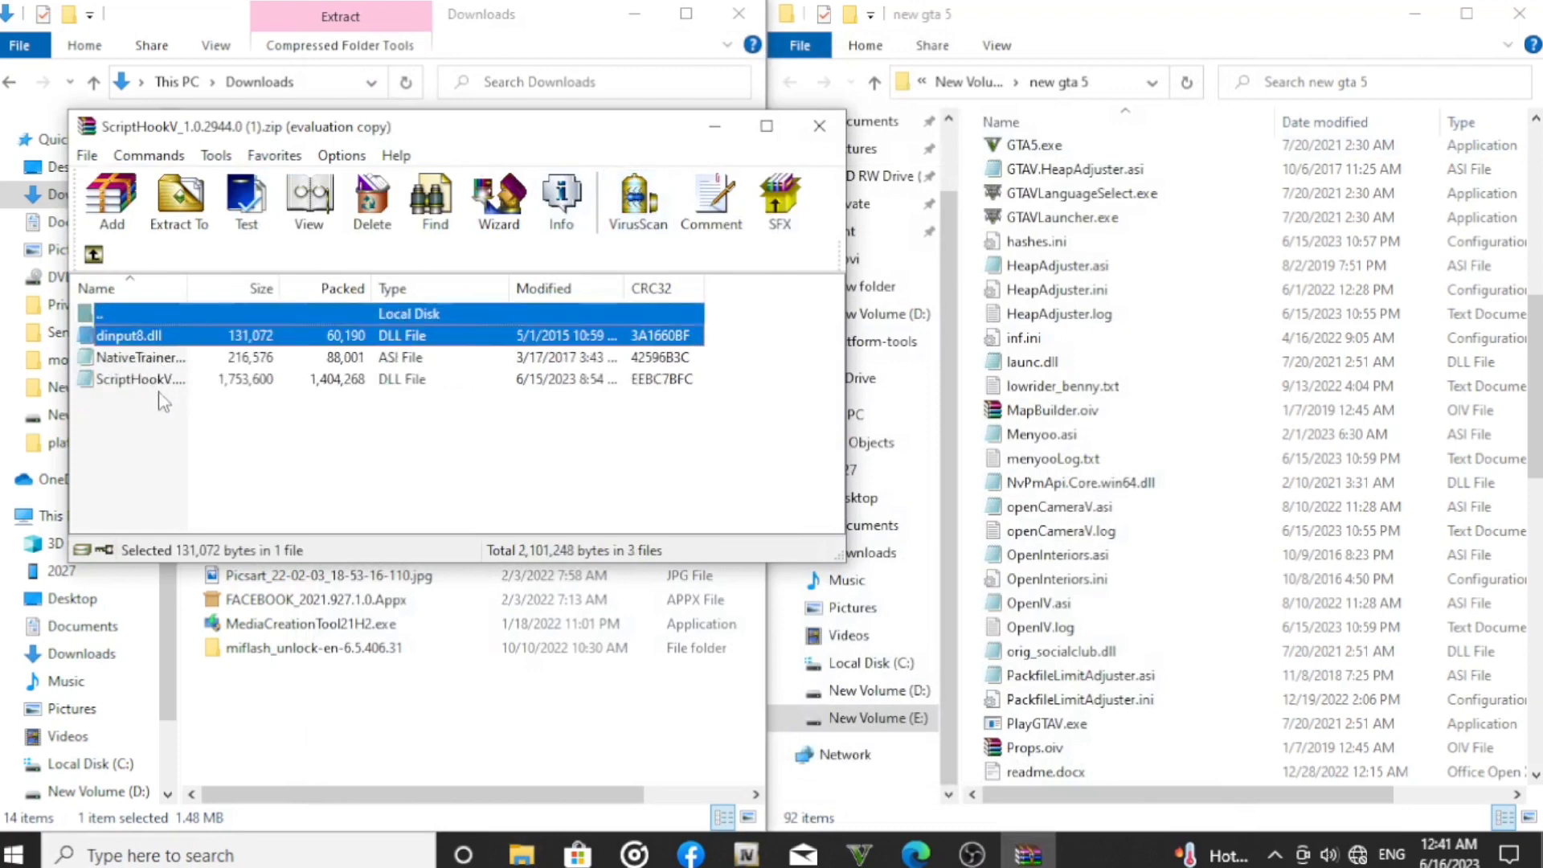
left_click(139, 379, "ctrl")
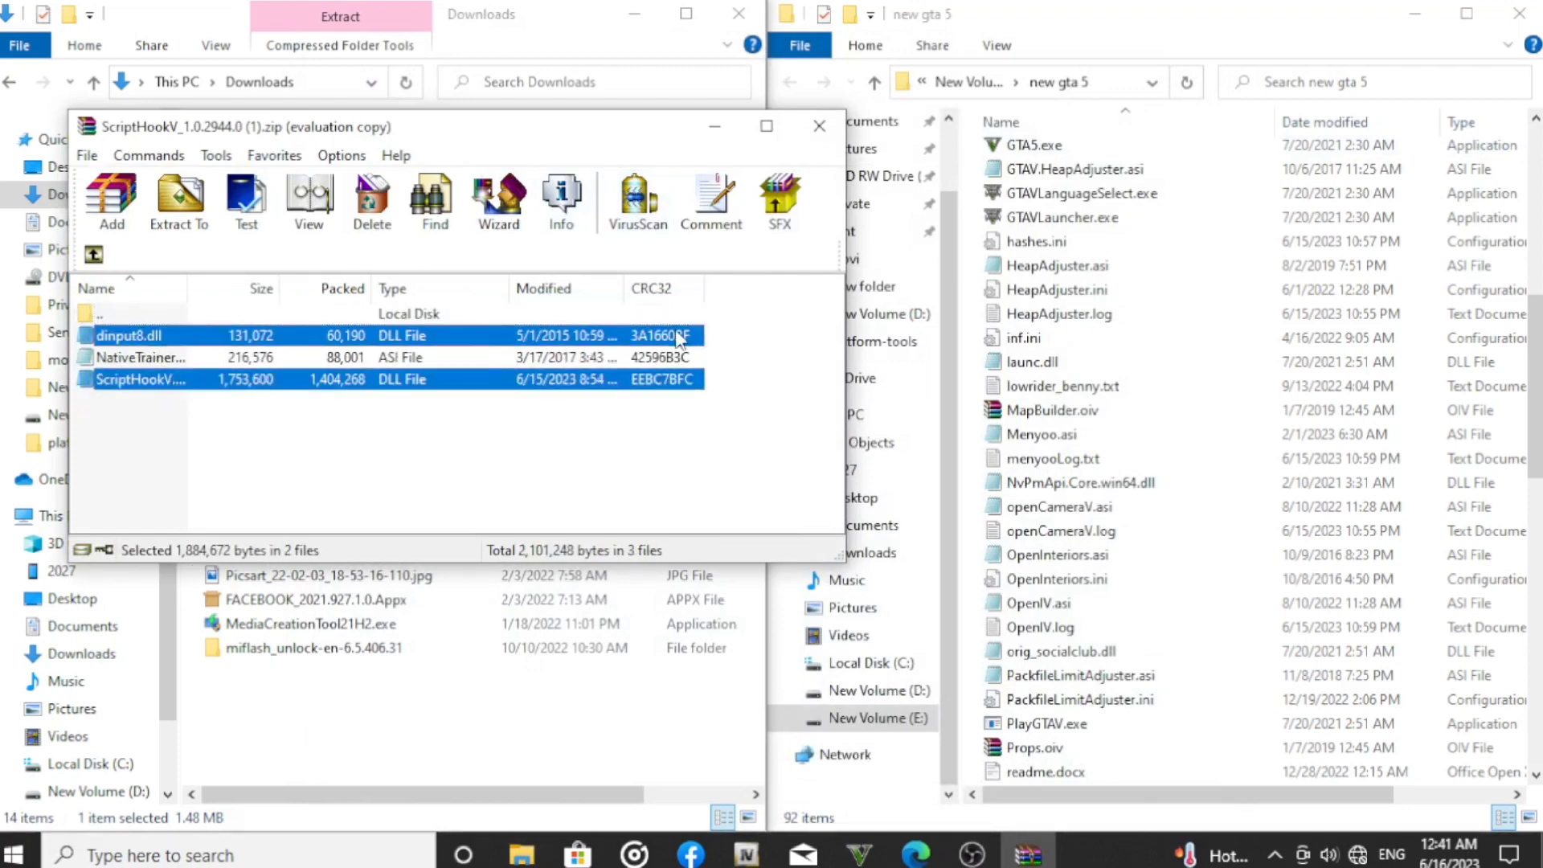
left_click_drag(689, 337, 1248, 363)
left_click(839, 240)
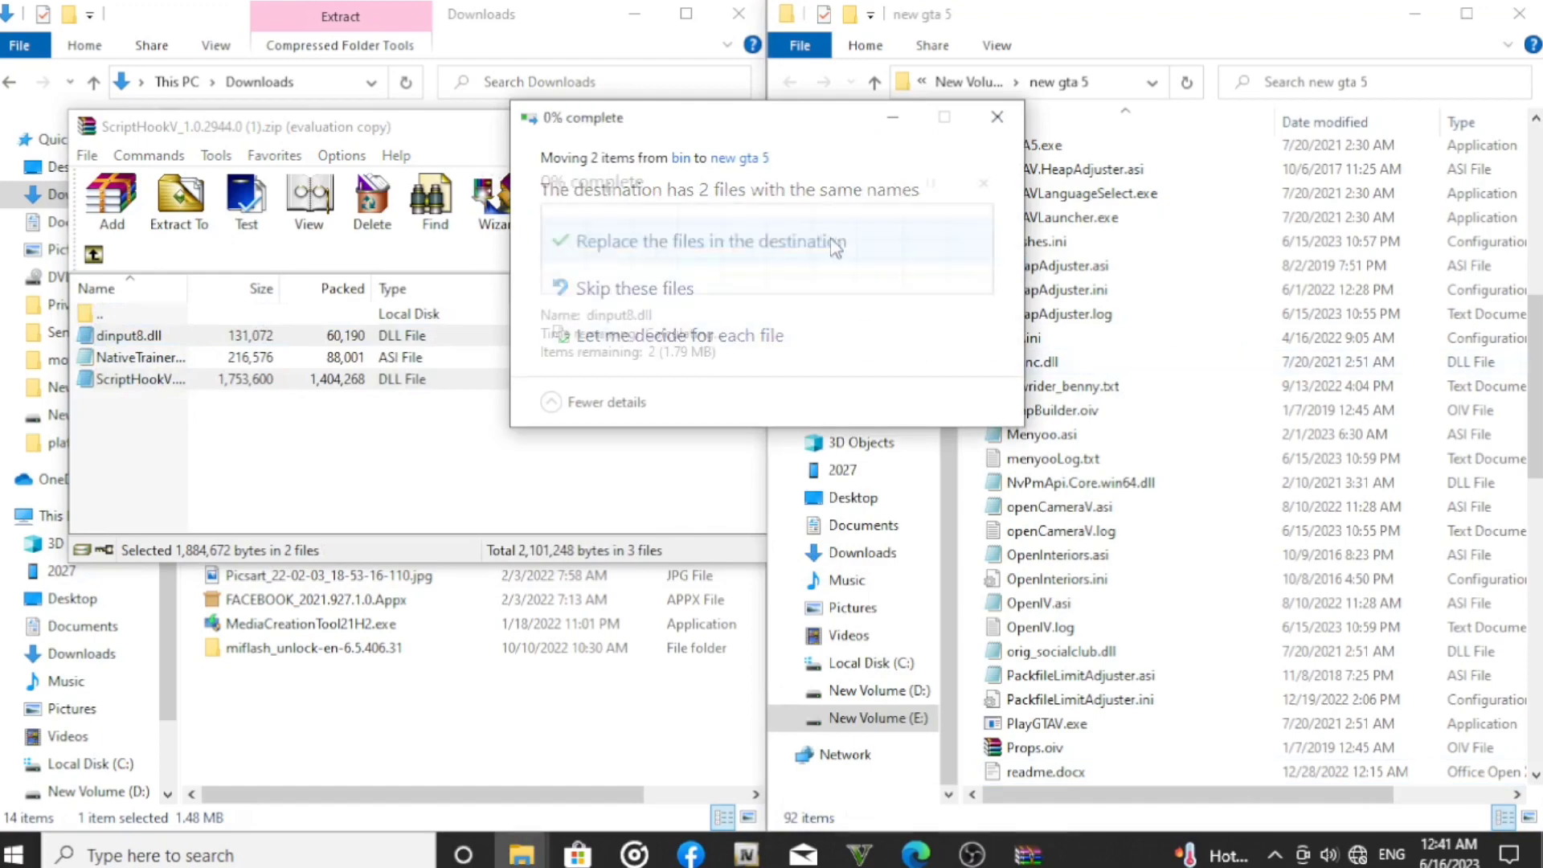
left_click(500, 494)
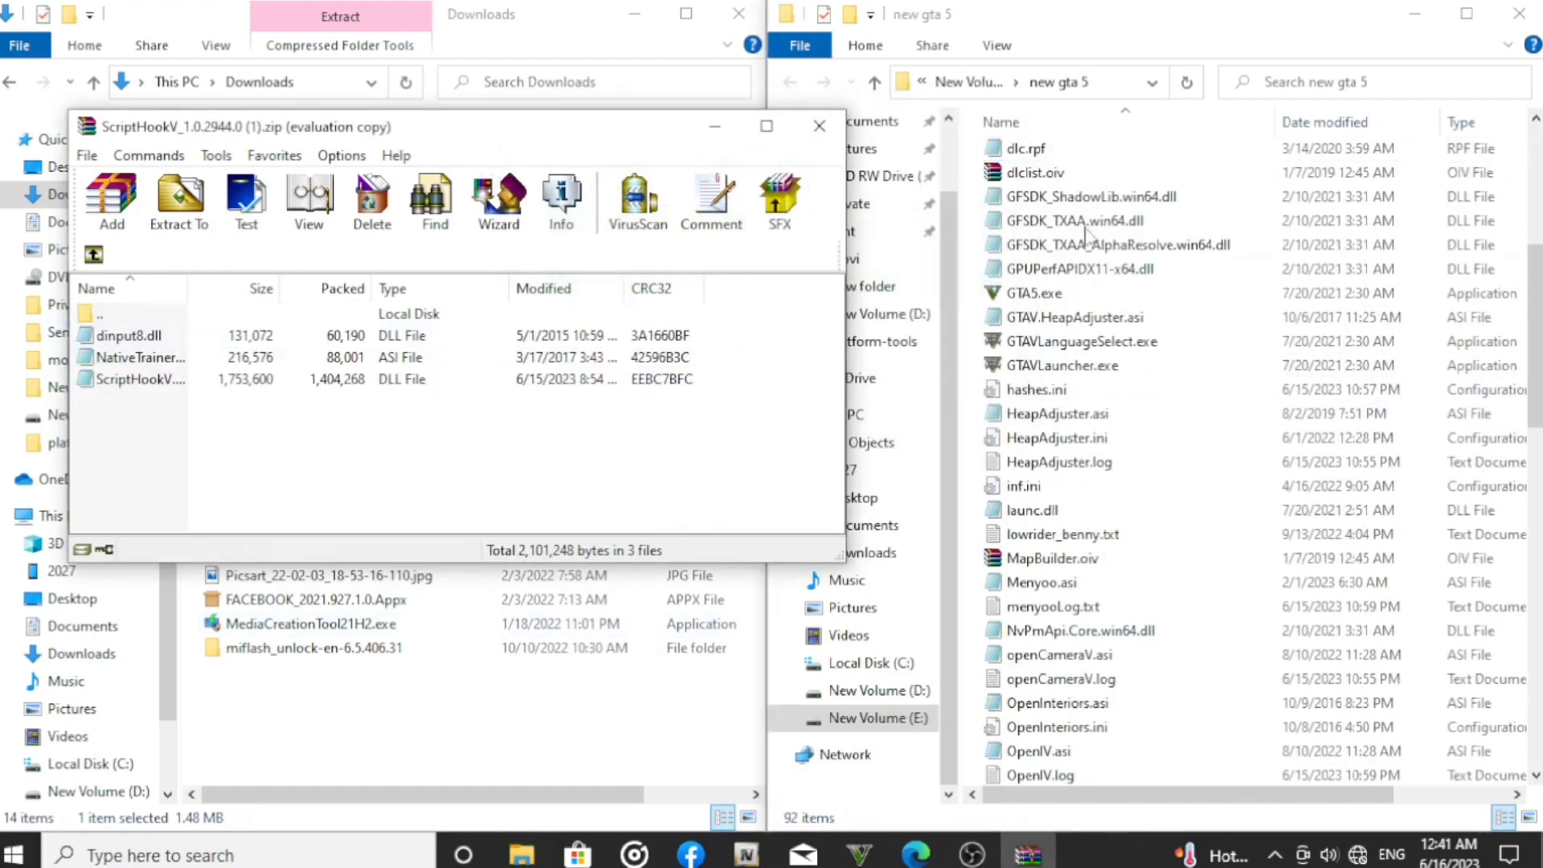
left_click(820, 125)
left_click(745, 14)
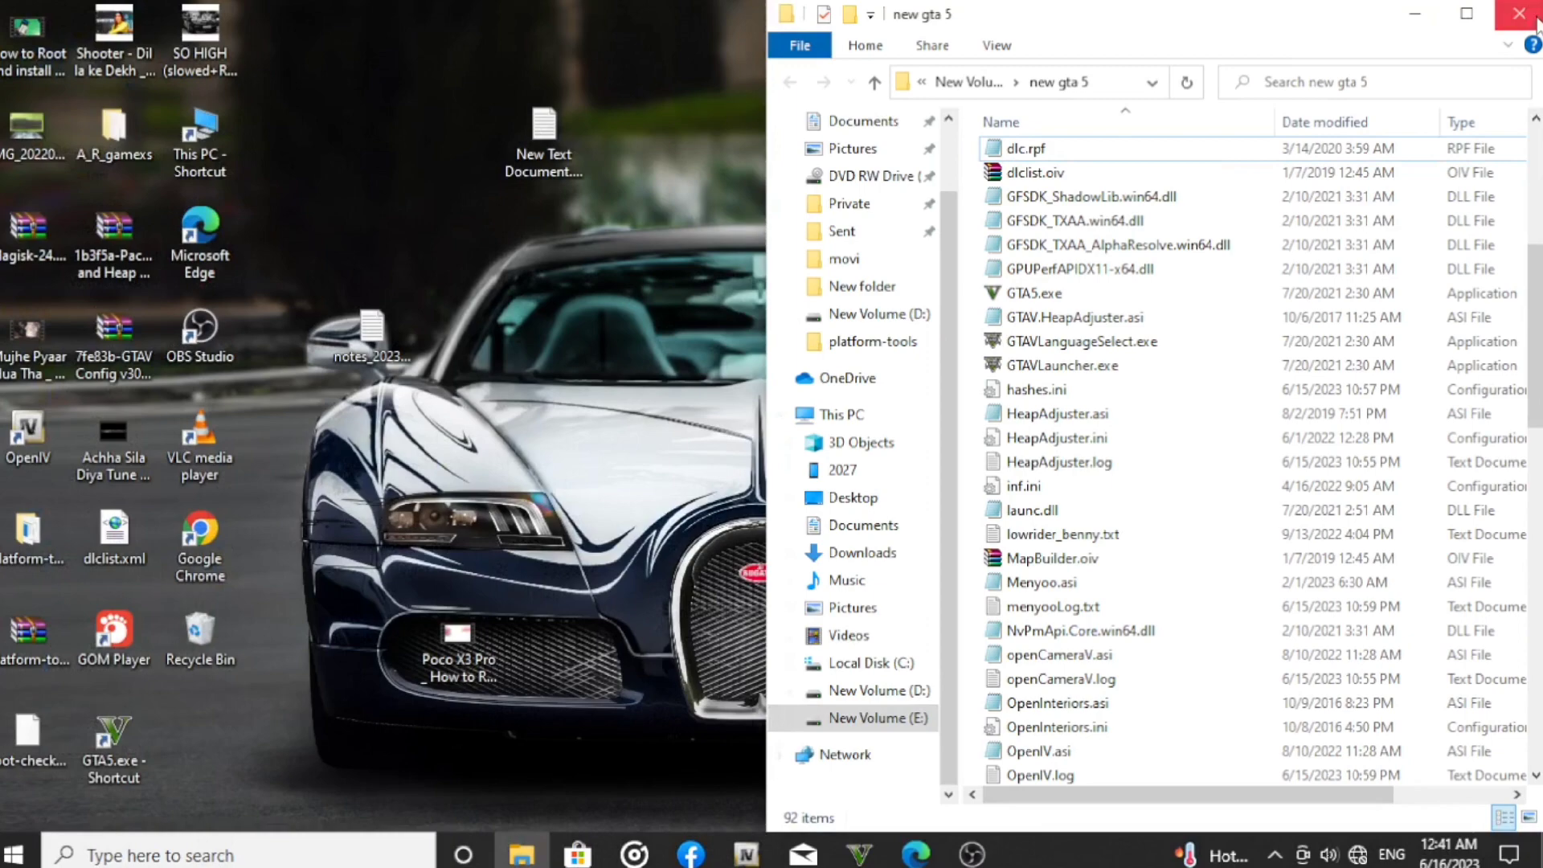
Step: Close the 'new gta 5' window, refresh the desktop, and start GTA V from the GTA5.exe shortcut
left_click(1519, 14)
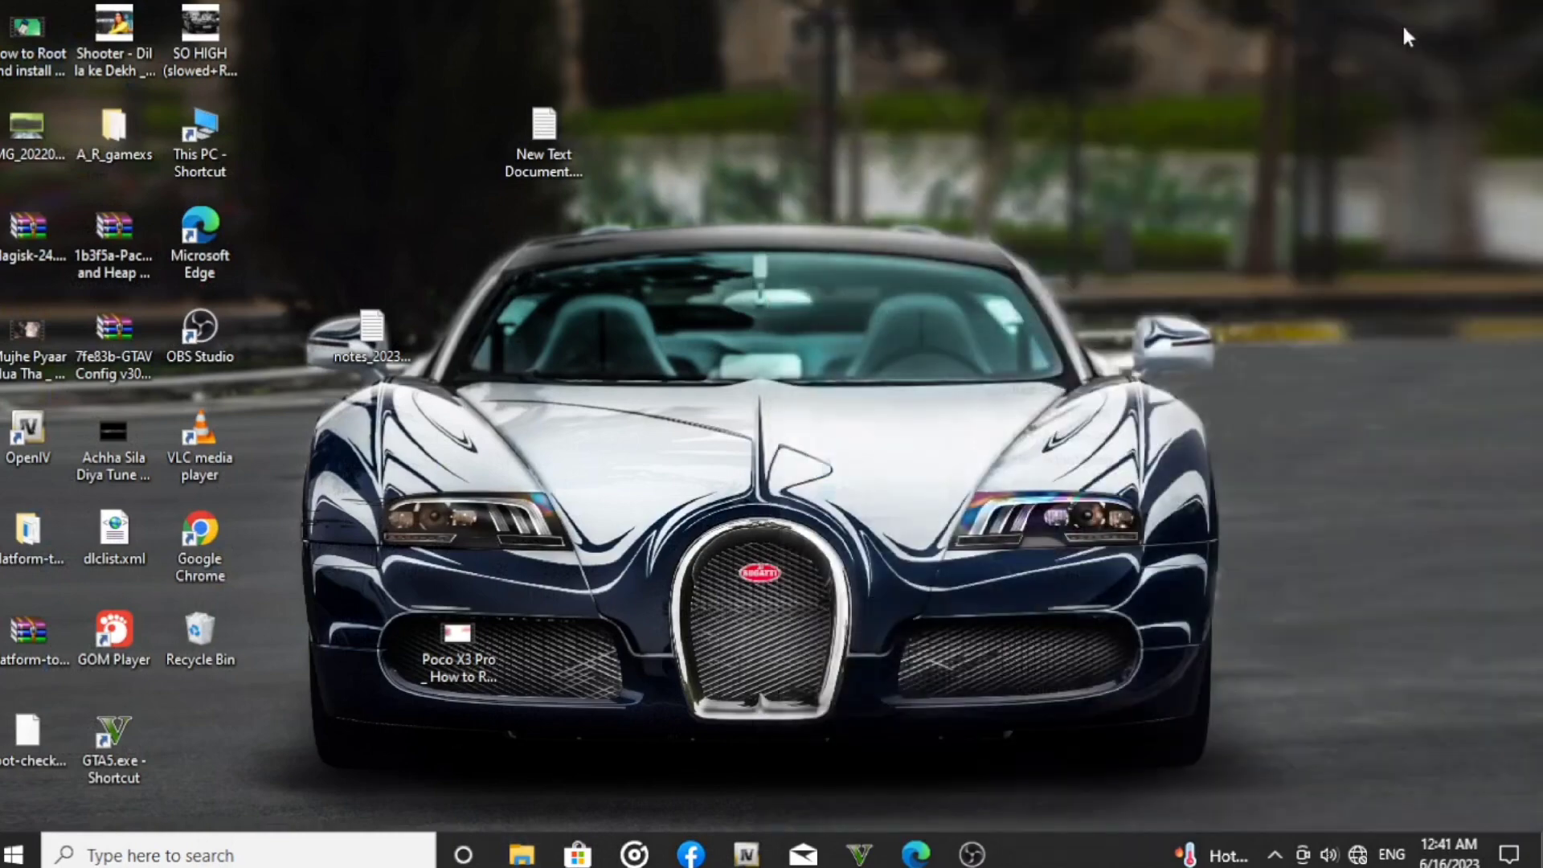
right_click(966, 142)
left_click(1025, 206)
right_click(114, 742)
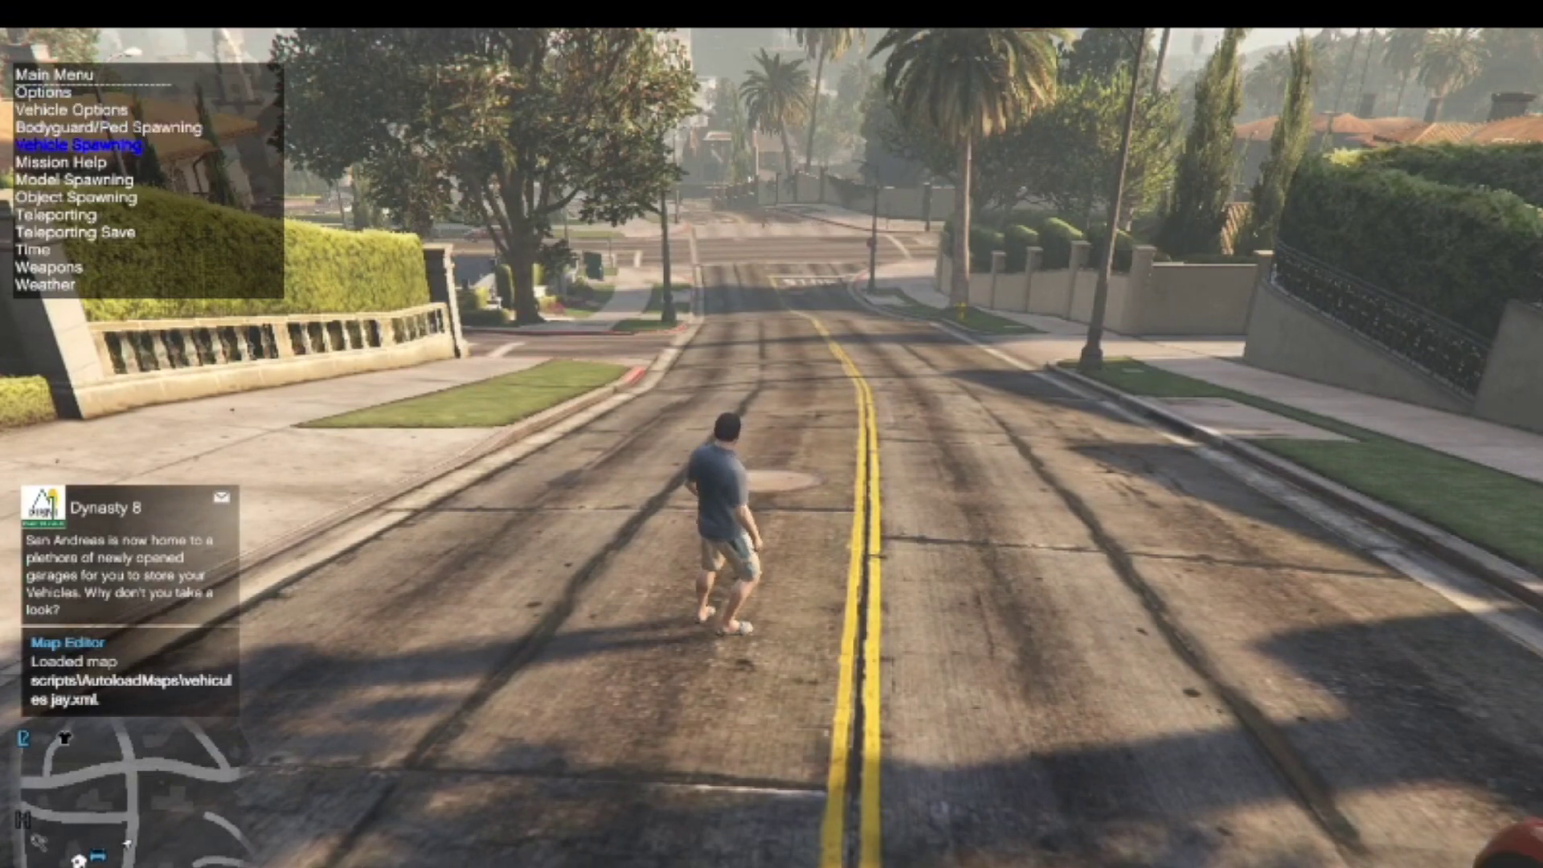
Step: Spawn a Vapid GB200 from the trainer's Vehicle Spawning > Sports list
key("Return")
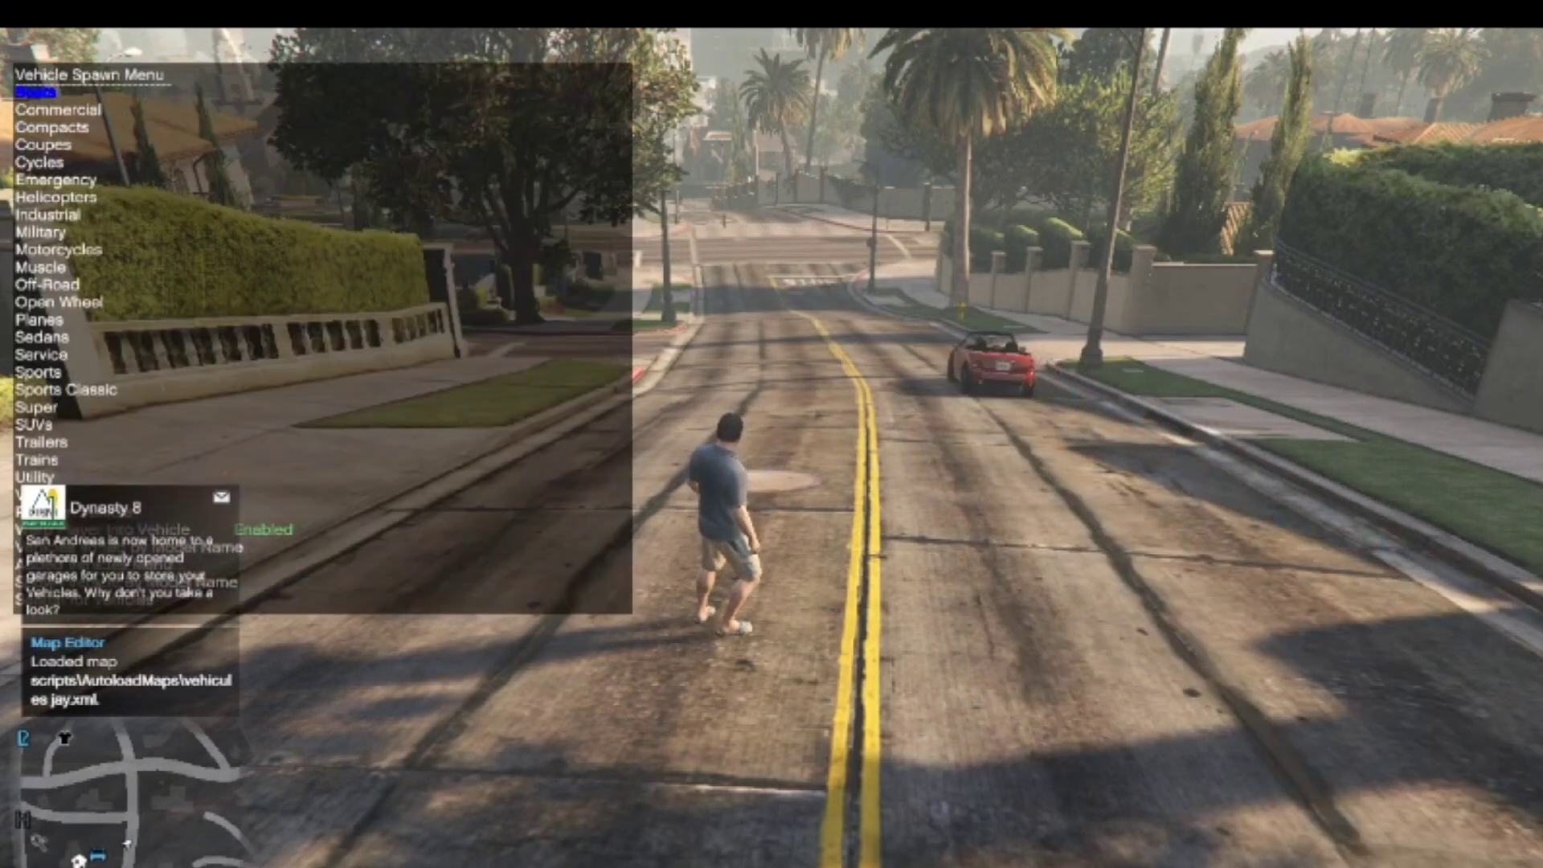
key("Down")
key("Down")
key("Down")
key("Down")
key("Down")
key("Down")
key("Down")
key("Down")
key("Down")
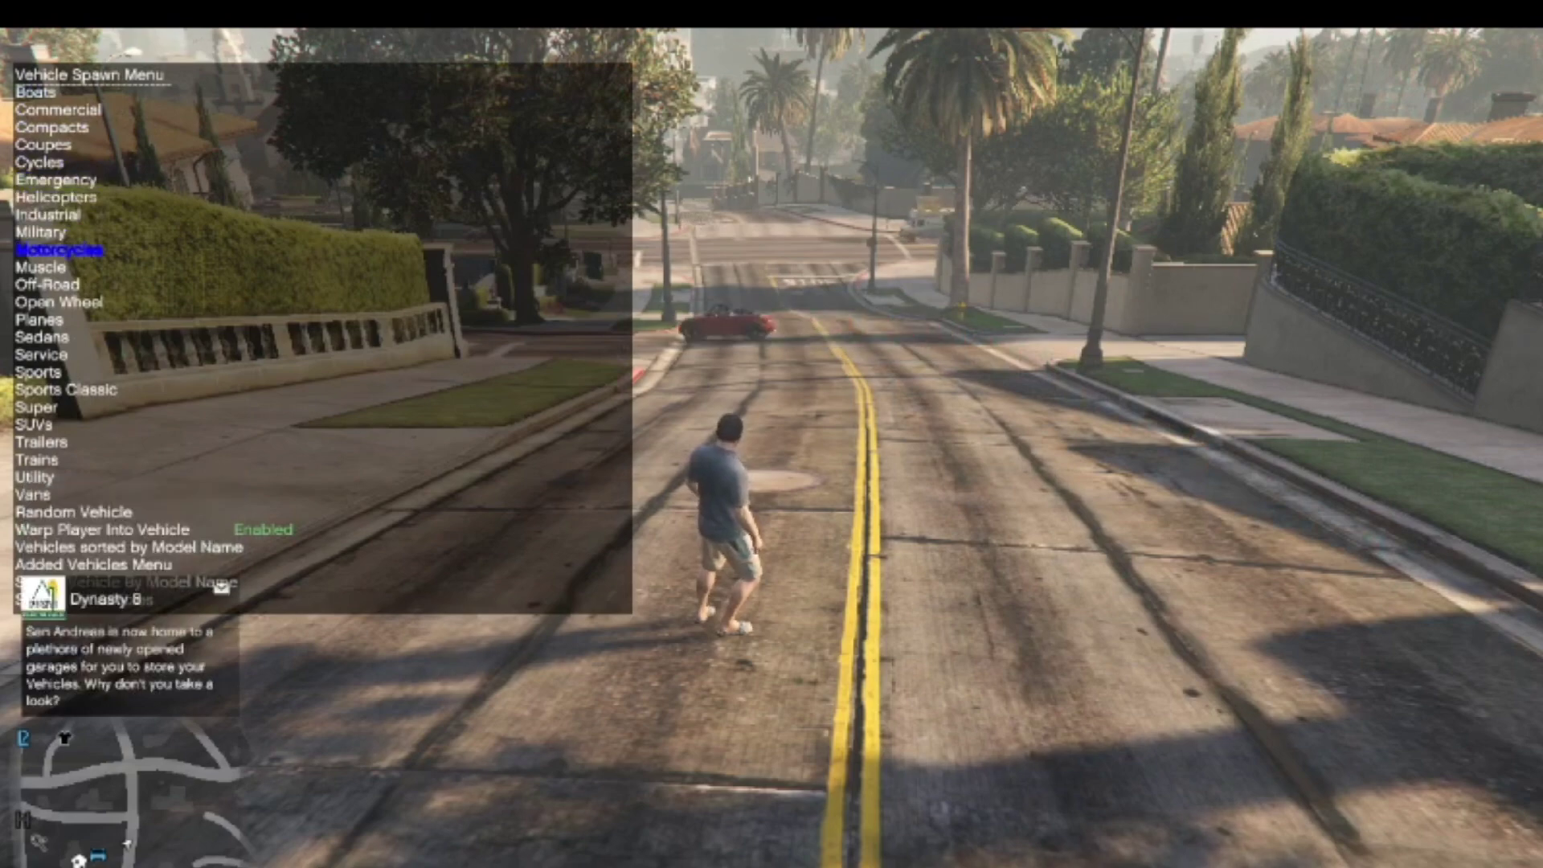
key("Down")
key("Down")
key("Down")
key("Down")
key("Down")
key("Down")
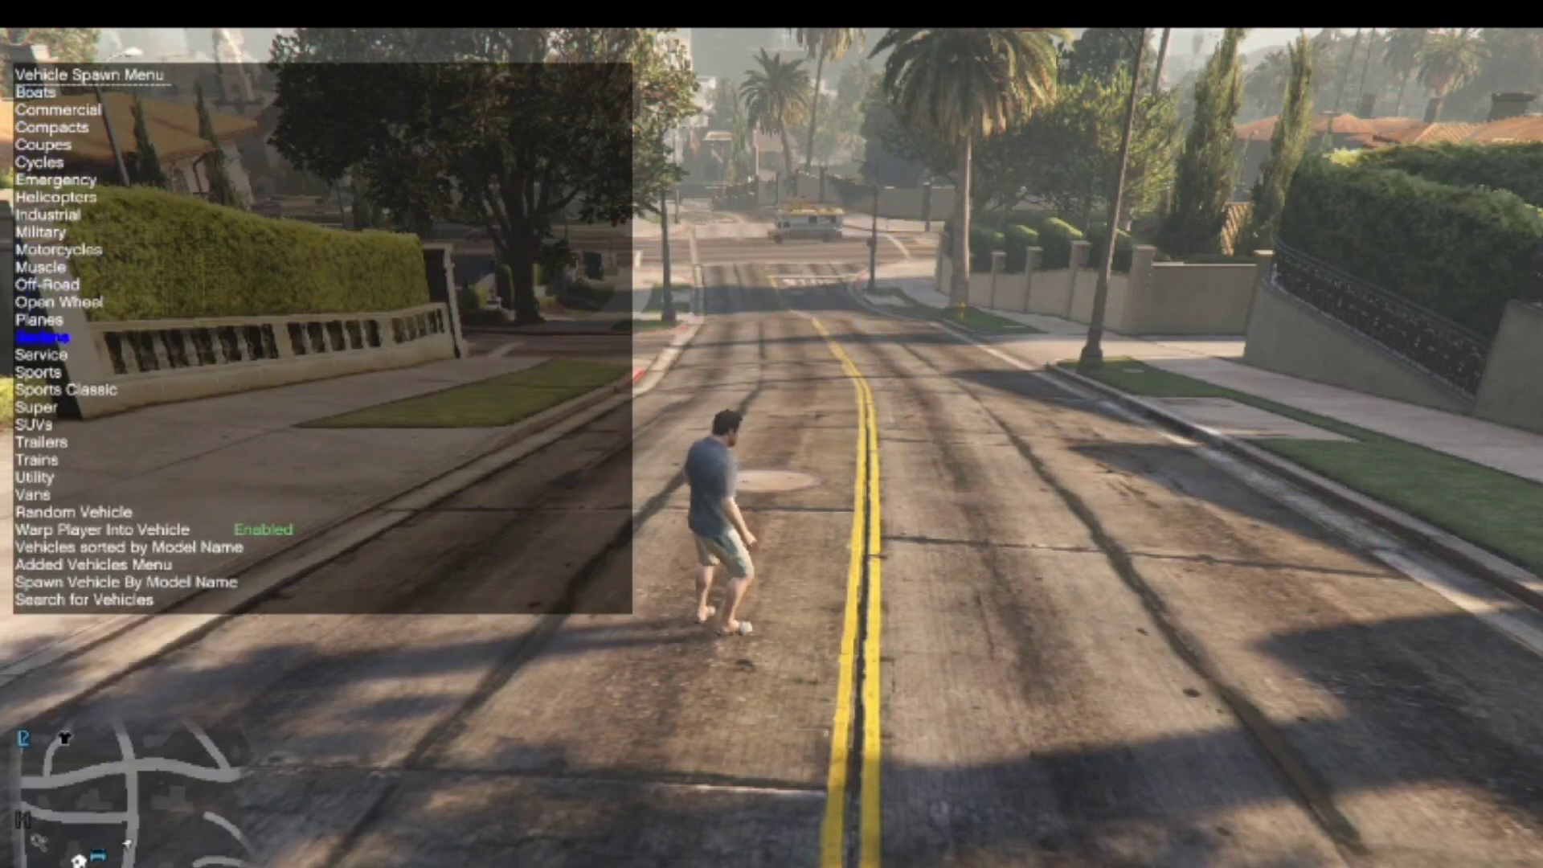
key("Down")
key("Return")
key("Down")
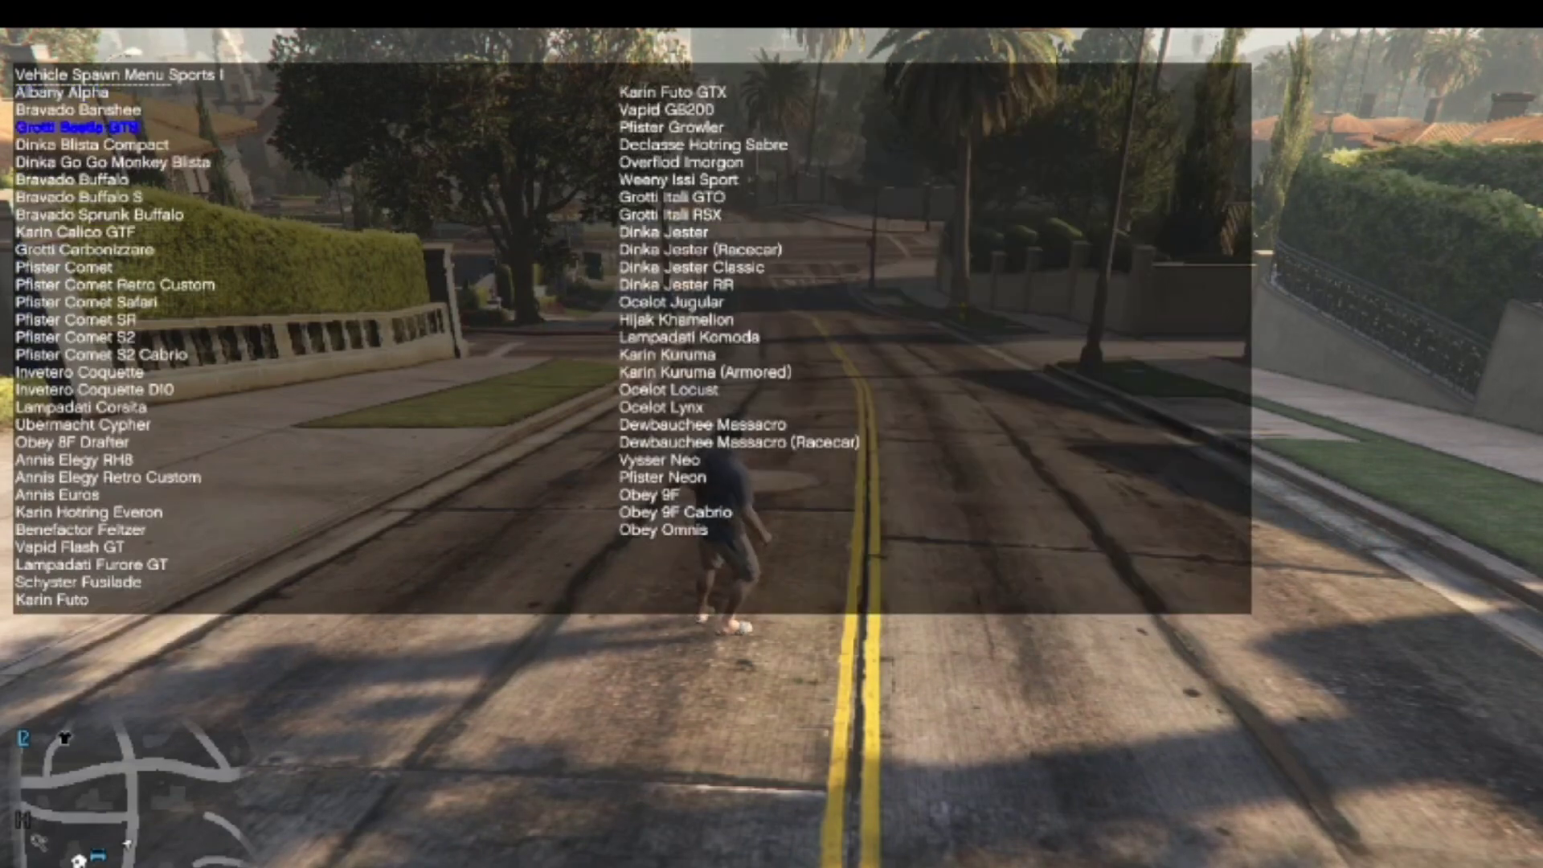
key("Up")
key("Up")
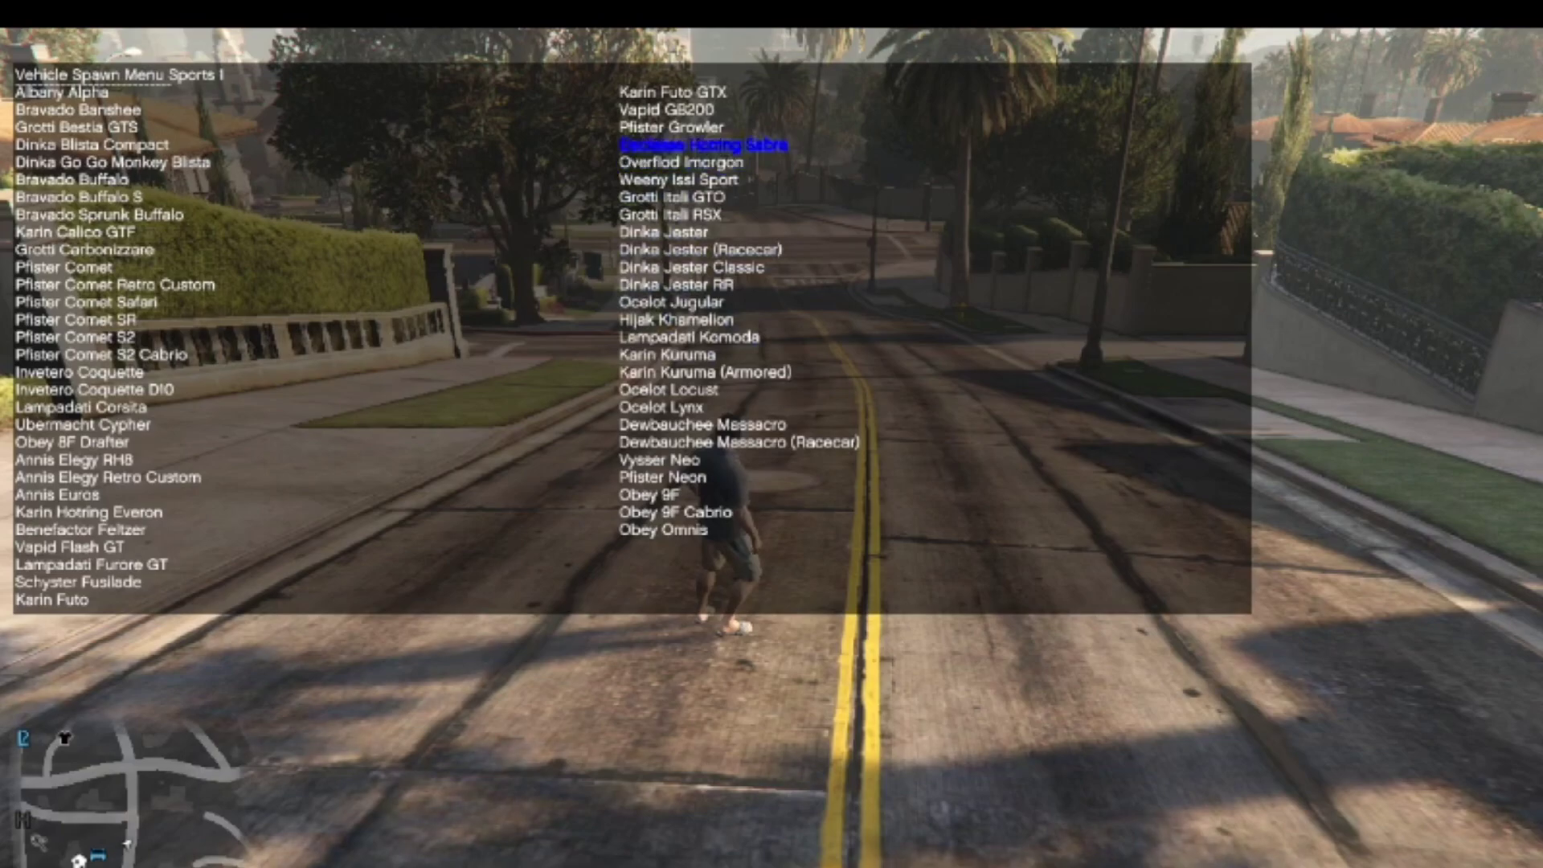
key("Return")
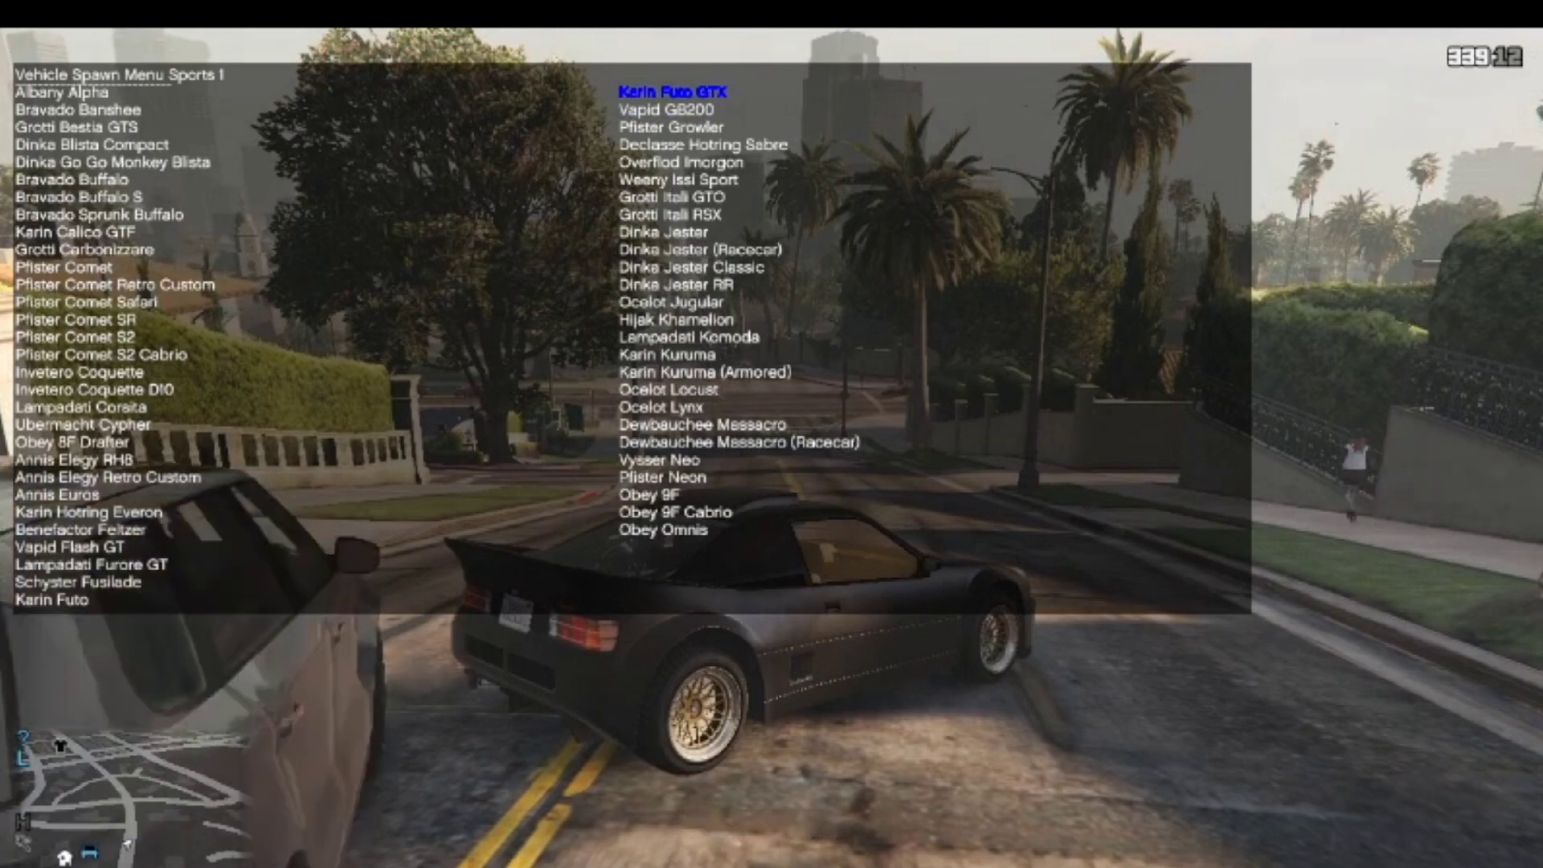
key("Down")
key("Down")
key("Down")
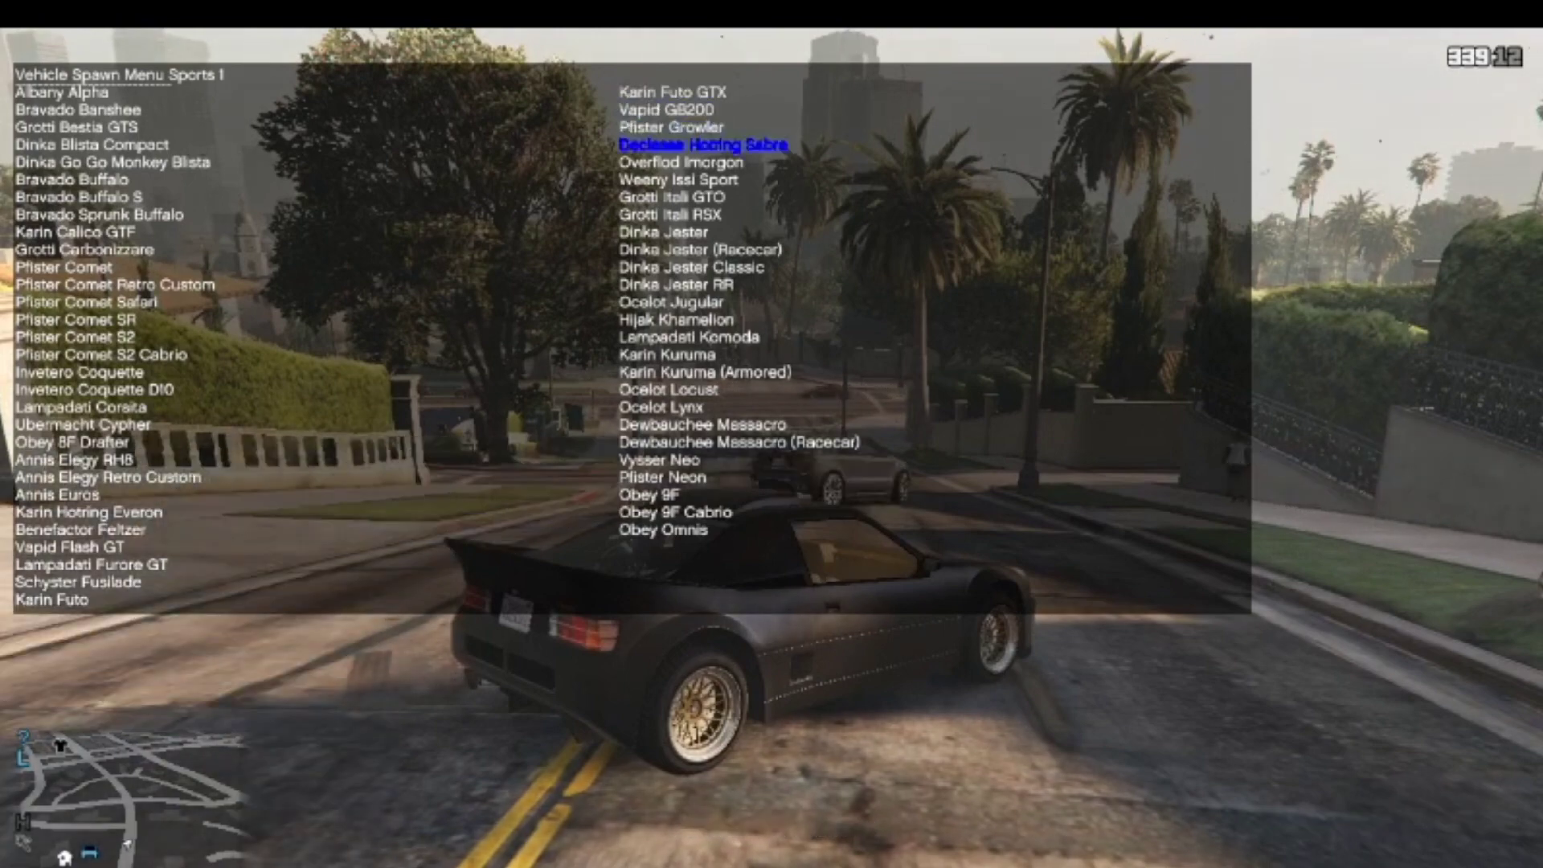